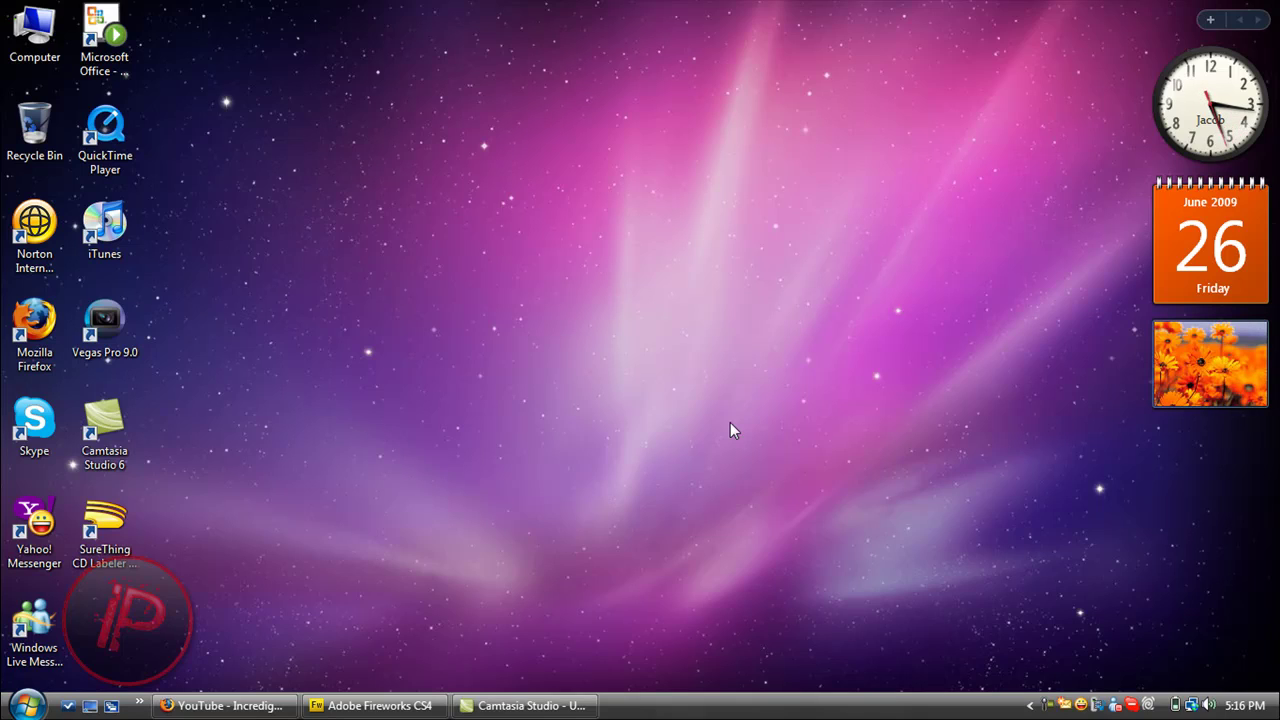
Step: Copy the Humpback Whale picture from the Pictures > Sample Pictures folder
{"action": "left_click_drag", "start_coordinate": [724, 414], "coordinate": [752, 330]}
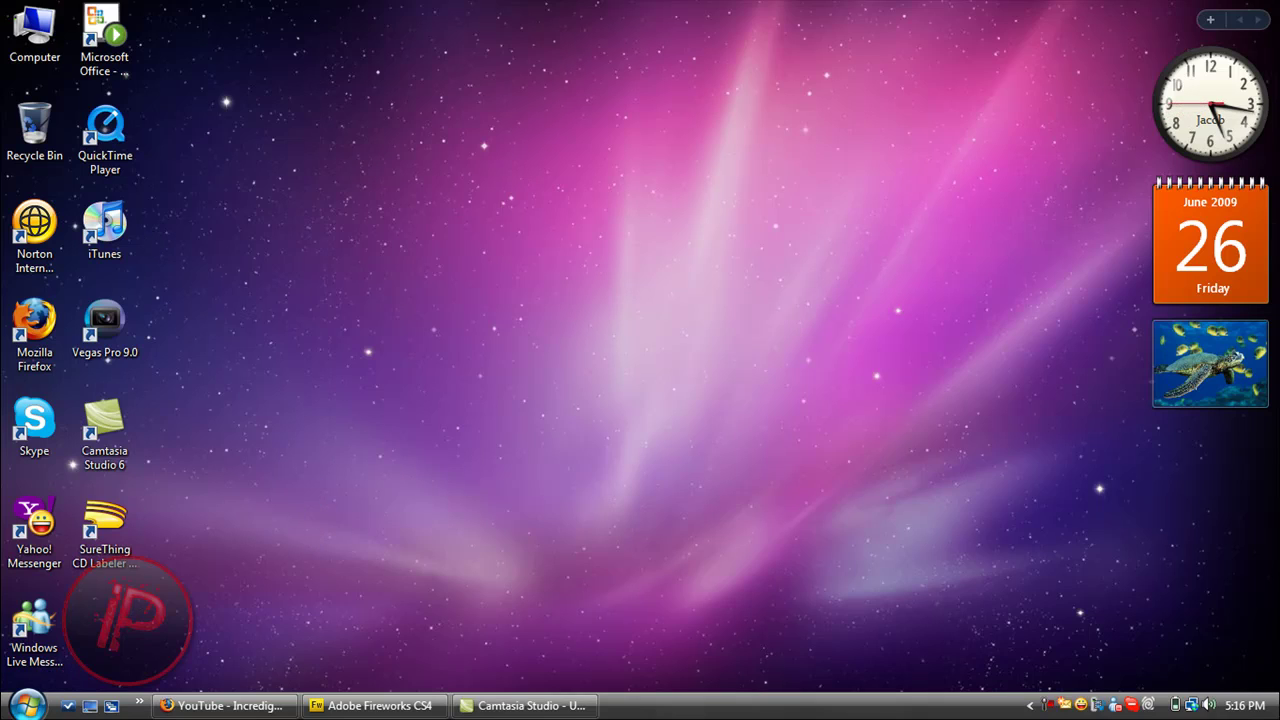
{"action": "left_click", "coordinate": [26, 705]}
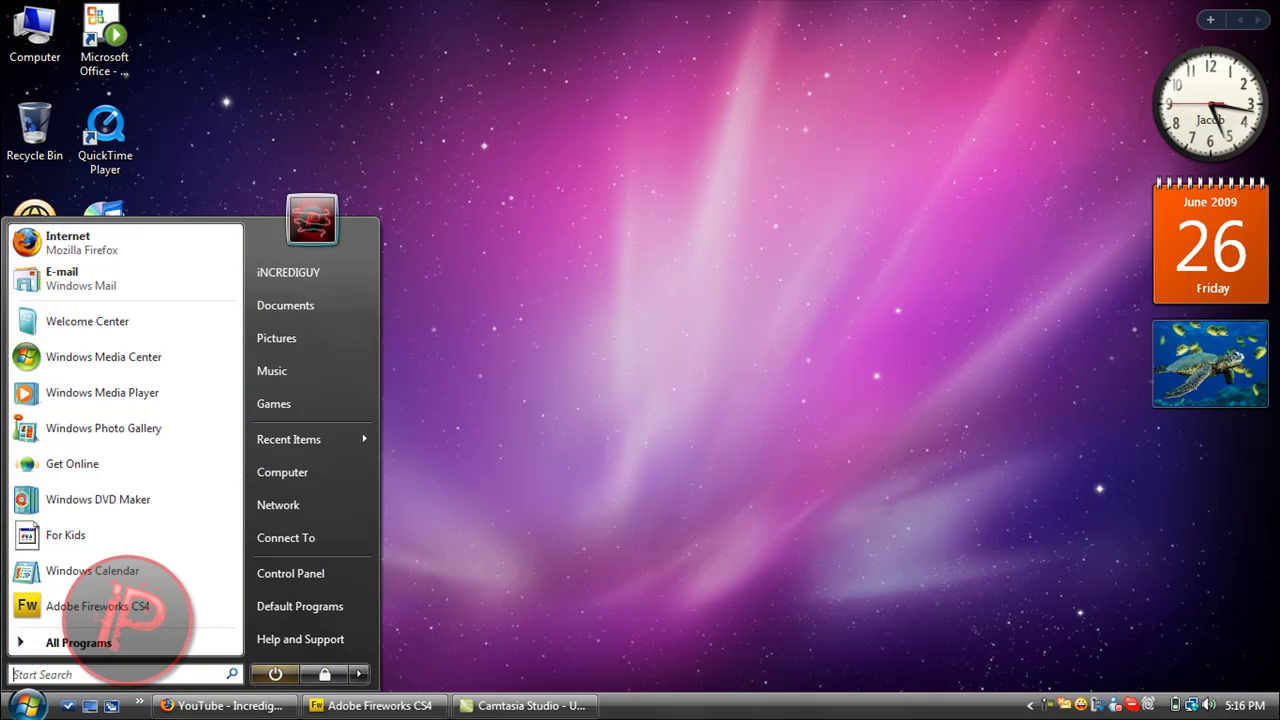
{"action": "left_click", "coordinate": [297, 344]}
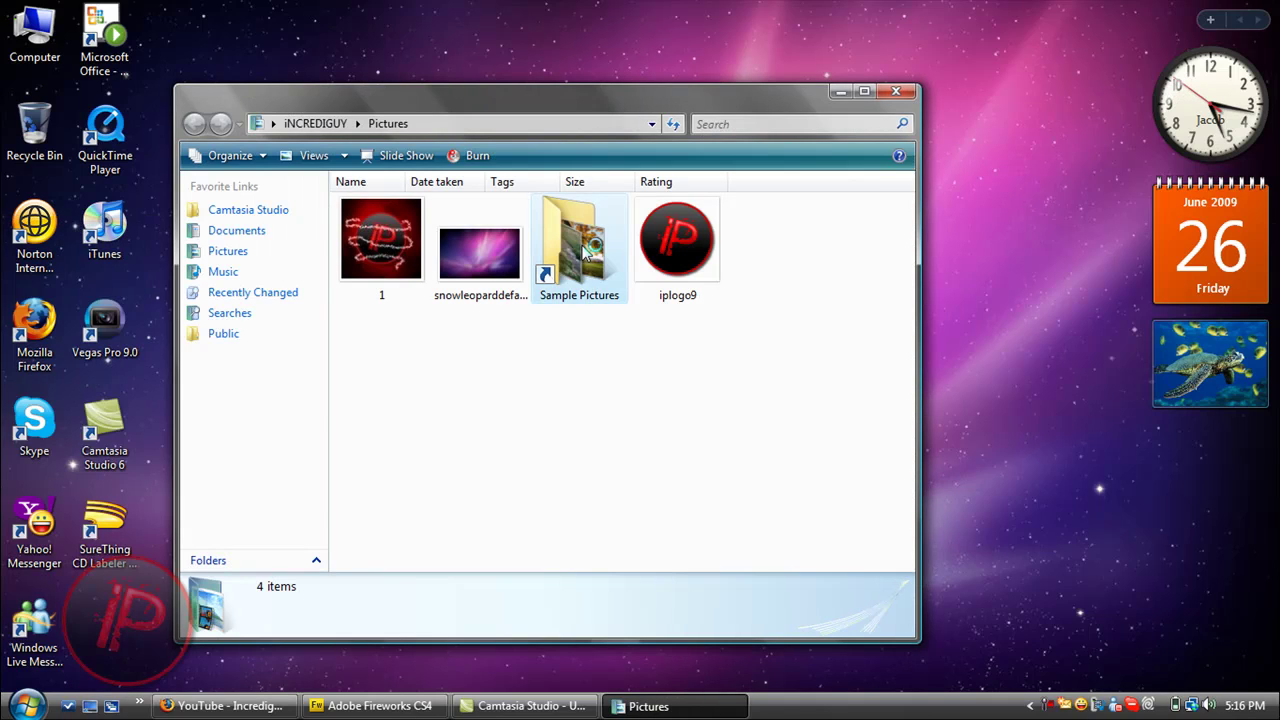
{"action": "double_click", "coordinate": [585, 251]}
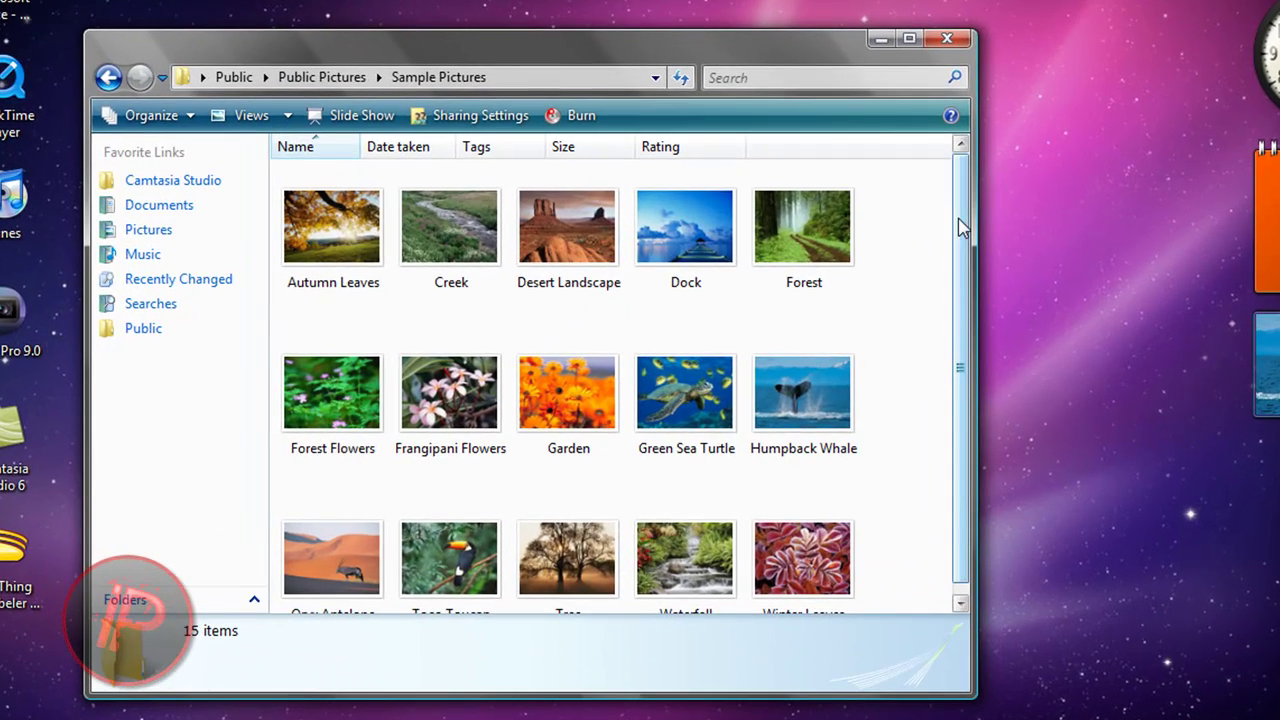
{"action": "right_click", "coordinate": [813, 420]}
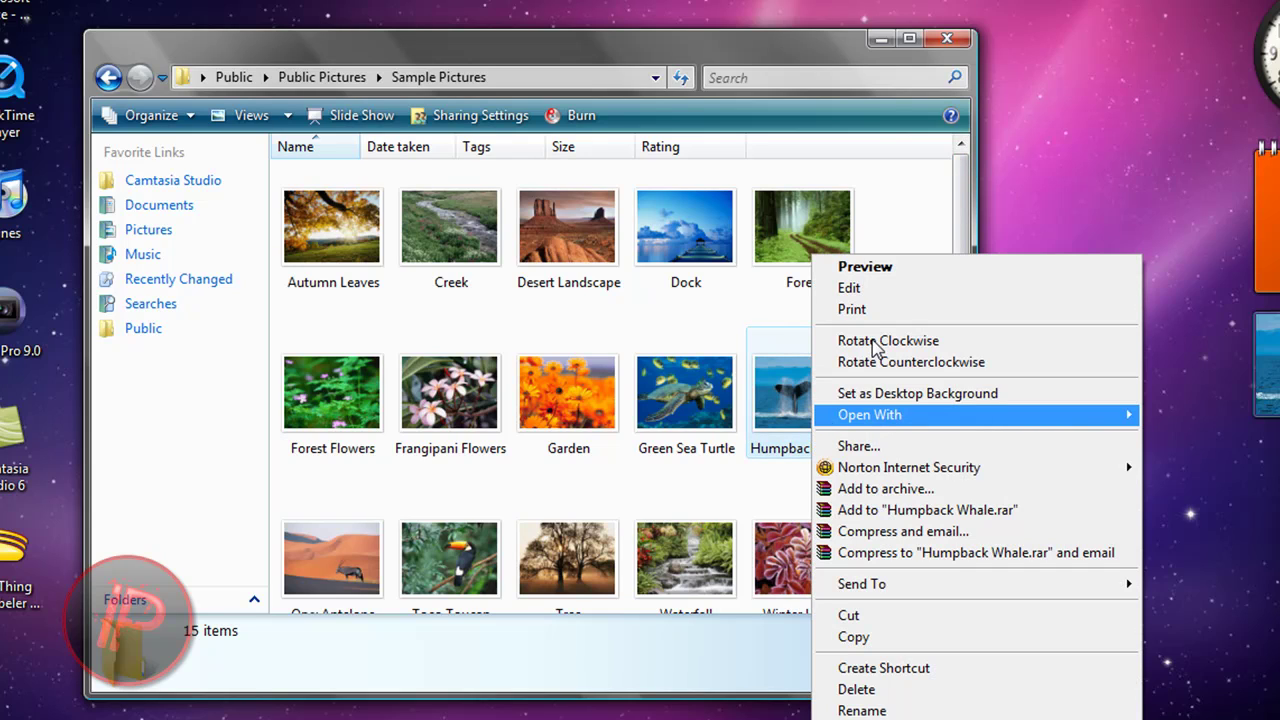
{"action": "left_click", "coordinate": [876, 637]}
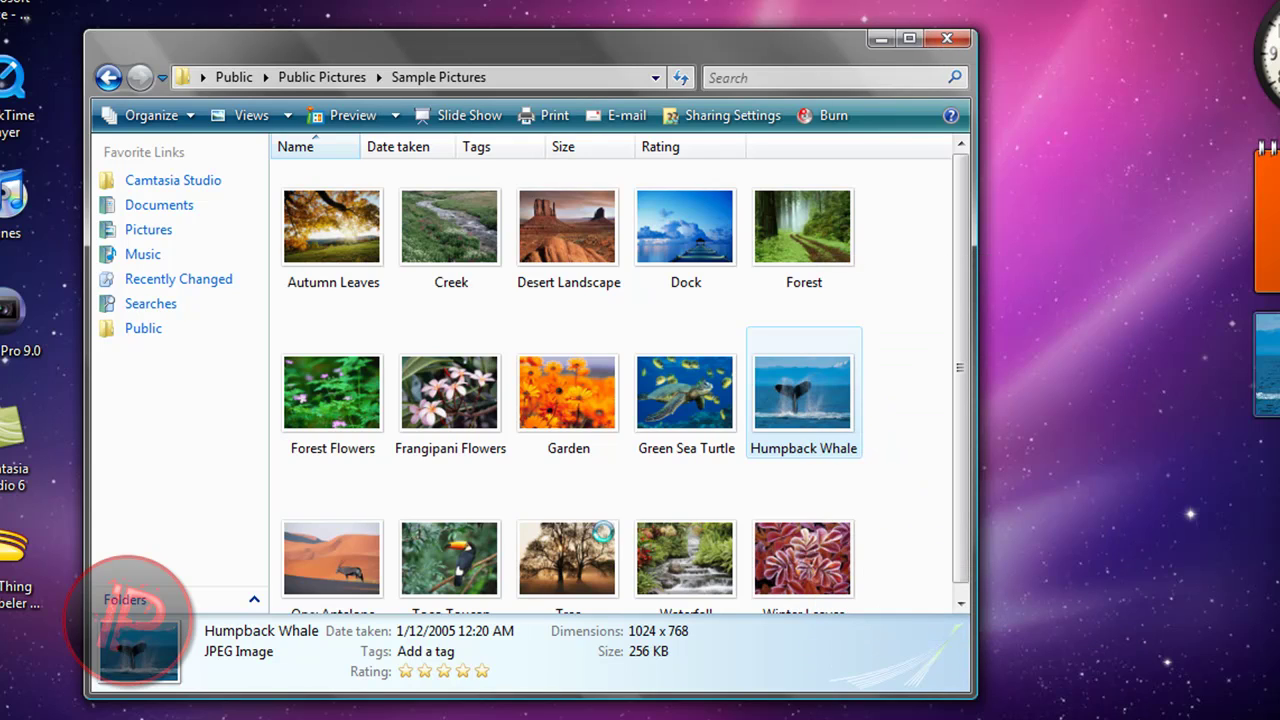
Step: Close the Sample Pictures window and paste the Humpback Whale picture onto the desktop
{"action": "key", "text": "alt+F4"}
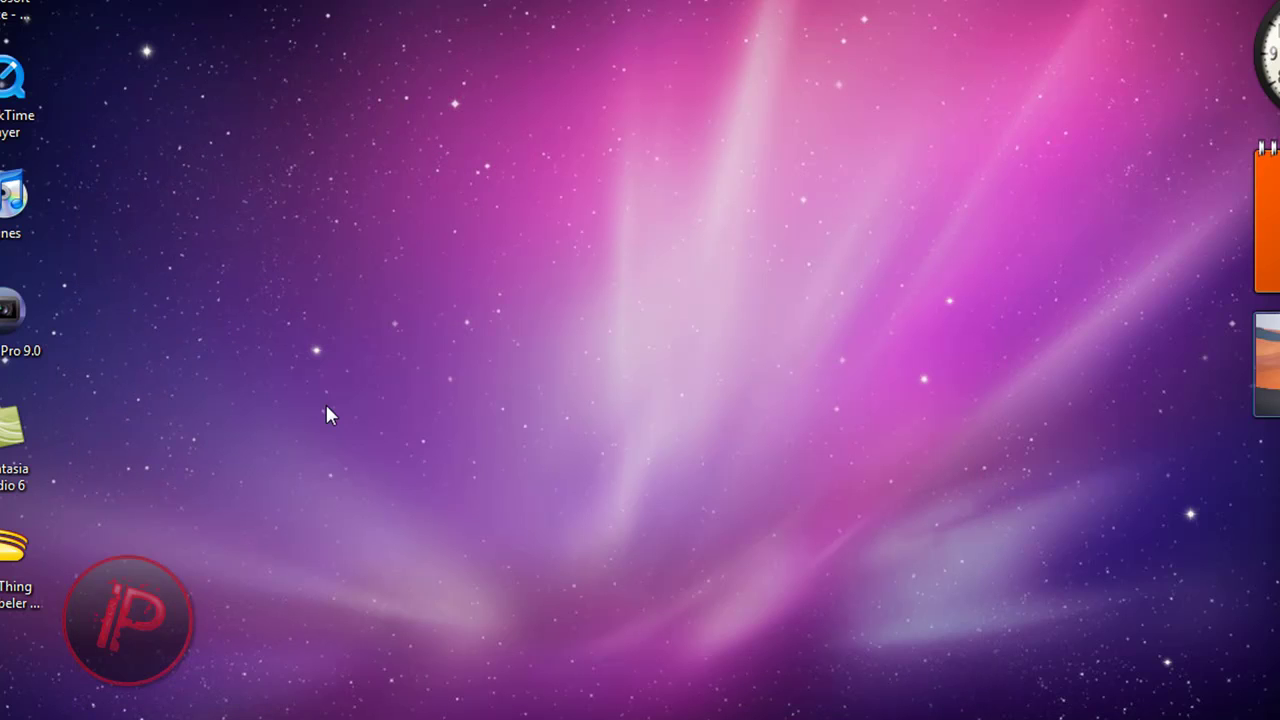
{"action": "right_click", "coordinate": [1, 443]}
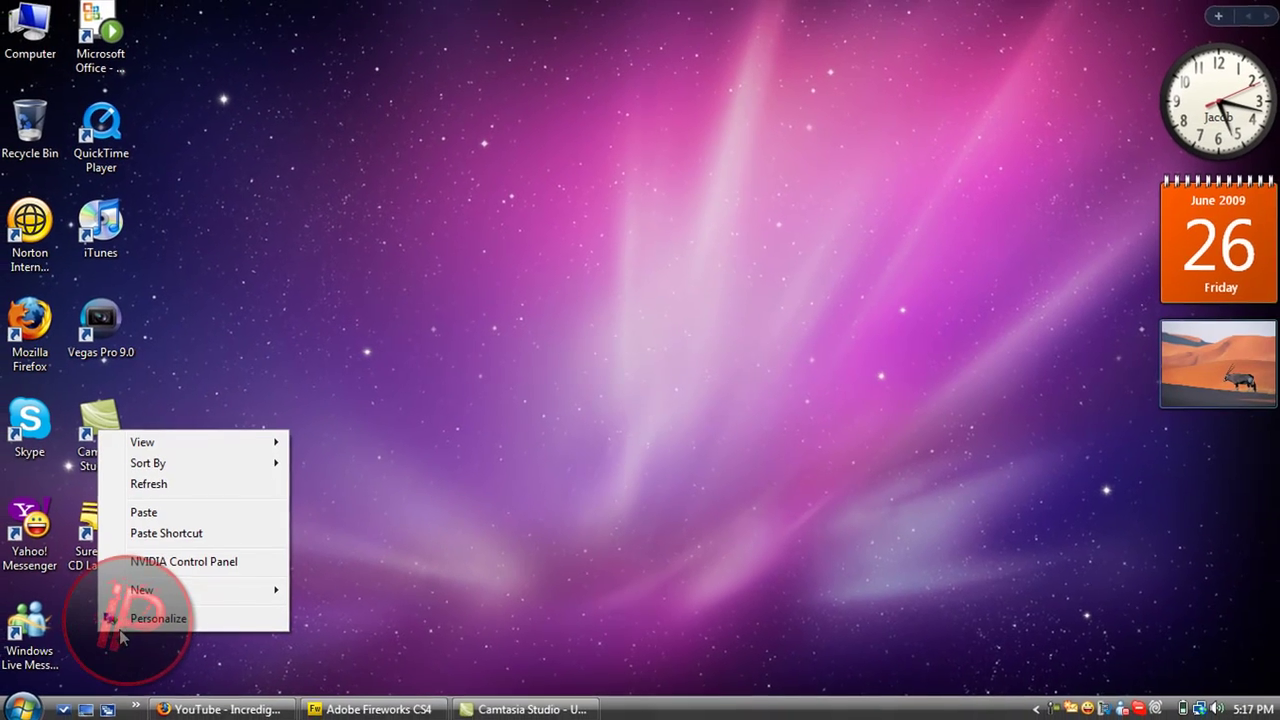
{"action": "left_click", "coordinate": [168, 510]}
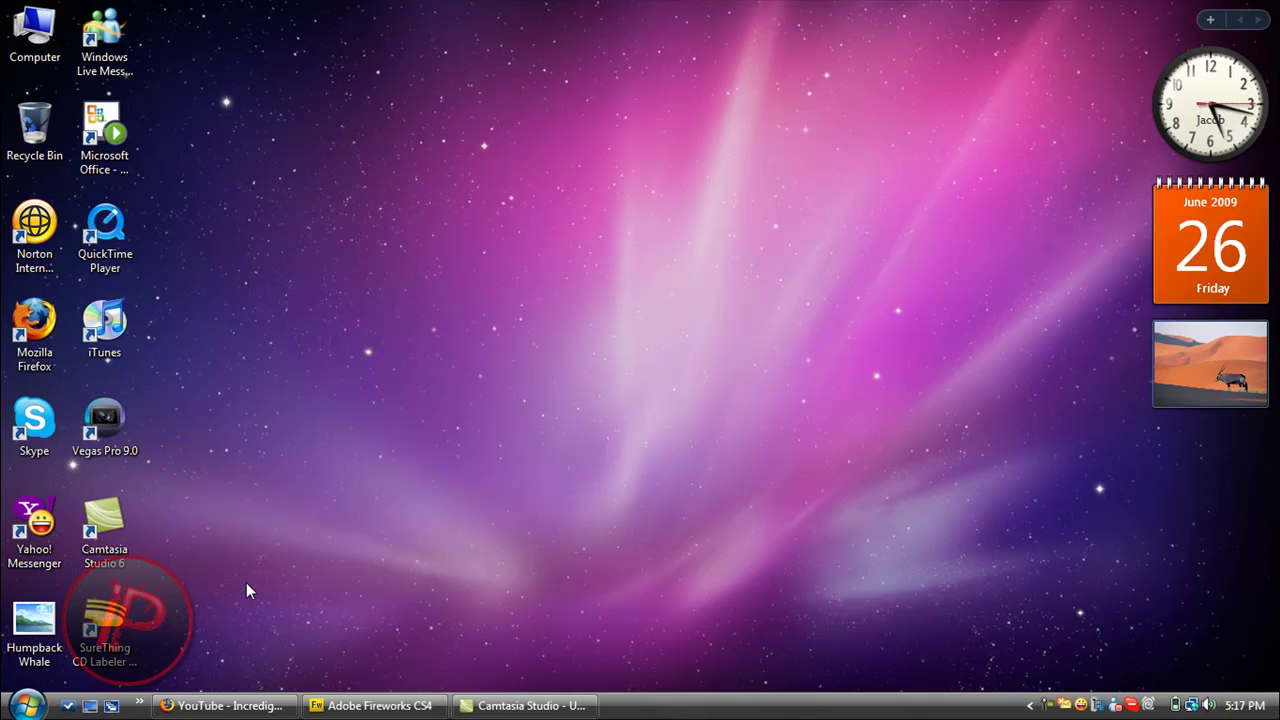
Step: Dismiss the desktop View options unchanged and return to the Fireworks window
{"action": "right_click", "coordinate": [394, 548]}
{"action": "mouse_move", "coordinate": [465, 338]}
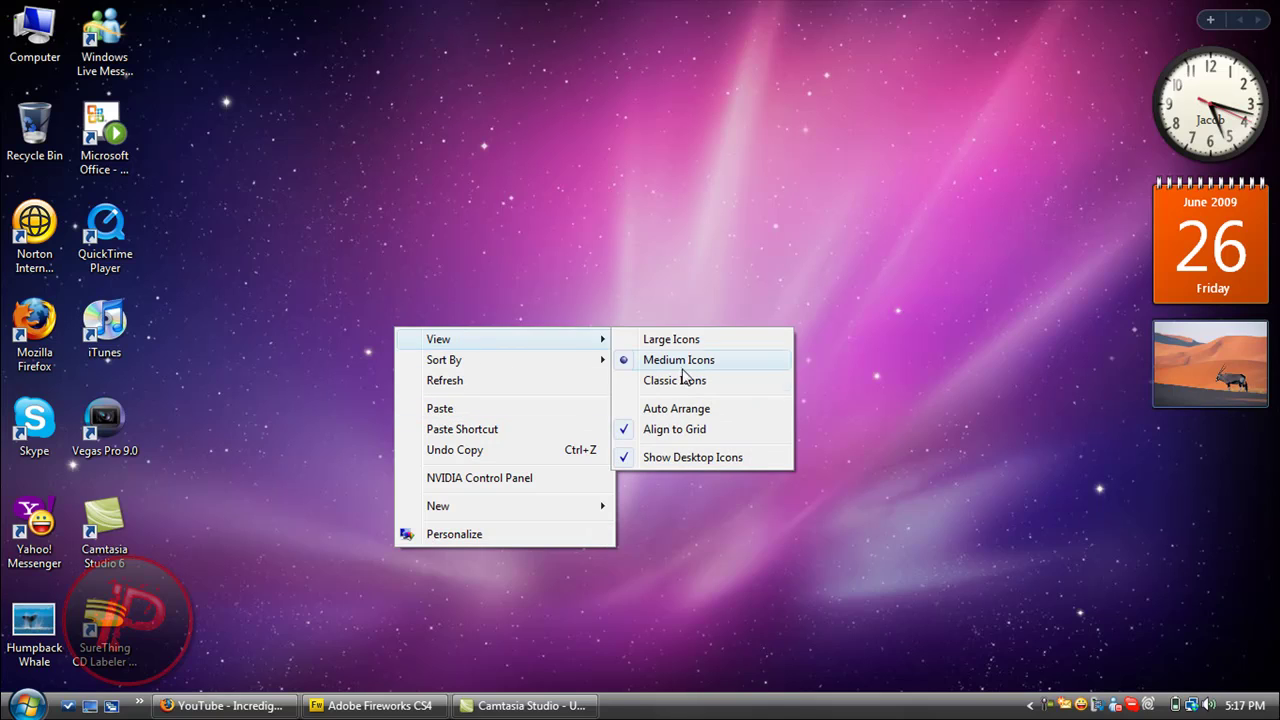
{"action": "left_click", "coordinate": [256, 367]}
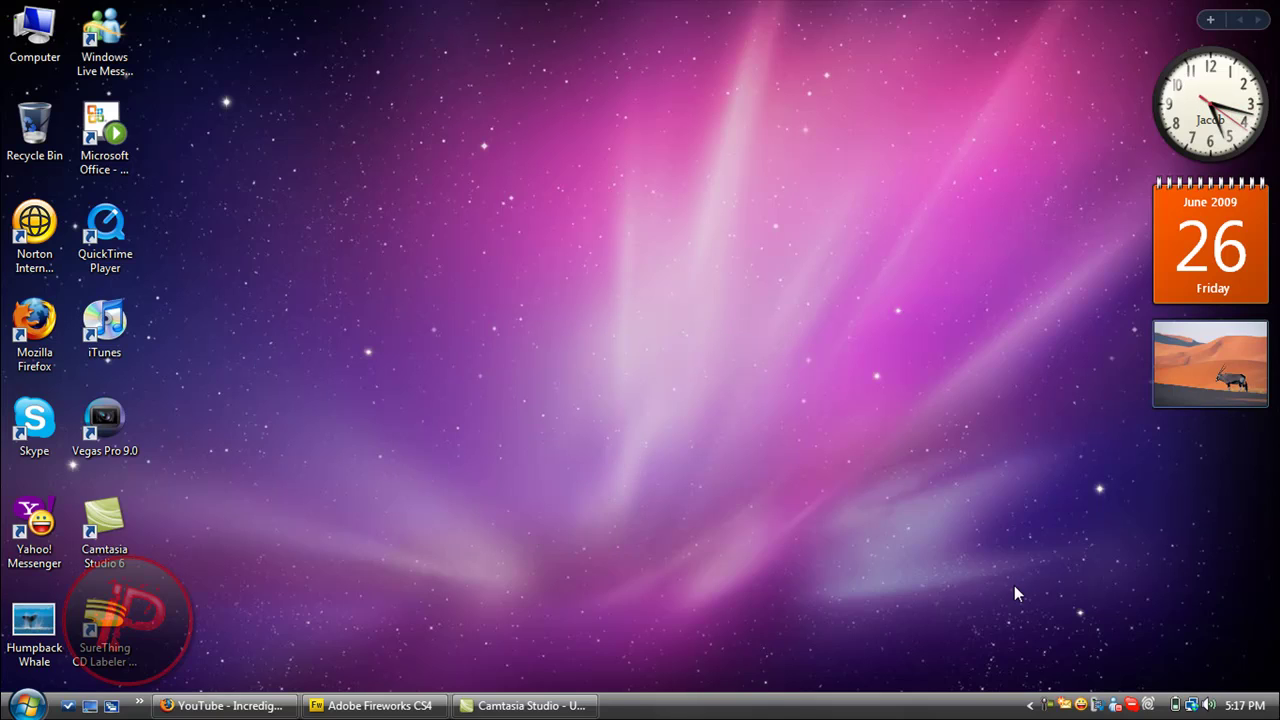
{"action": "left_click", "coordinate": [372, 705]}
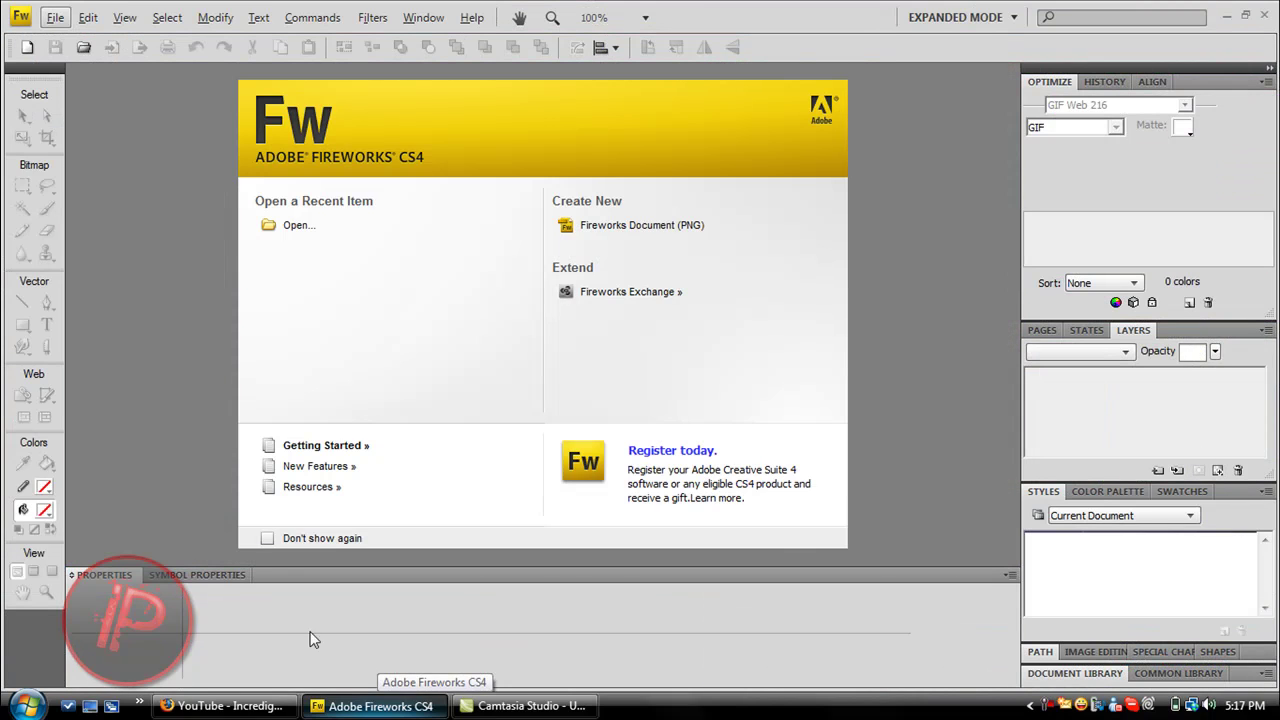
Step: Open Humpback Whale from the Desktop as a 1024 x 768 document
{"action": "left_click", "coordinate": [325, 232]}
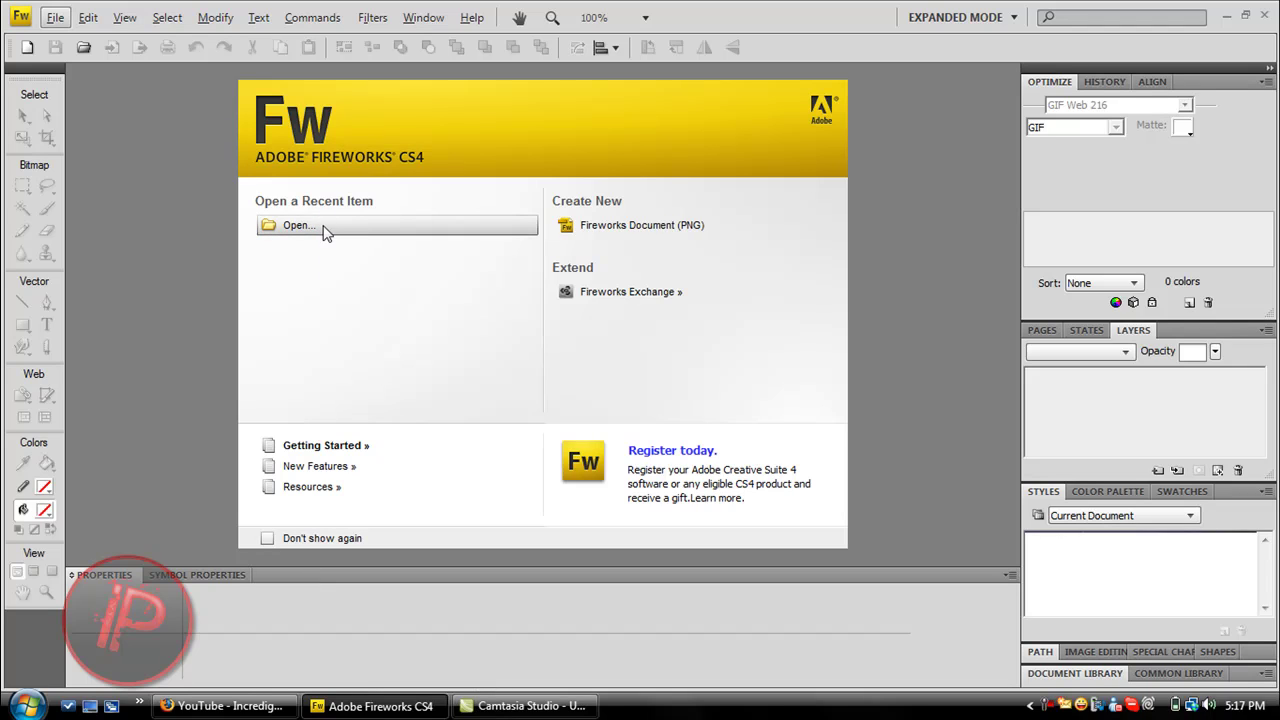
{"action": "left_click", "coordinate": [338, 268]}
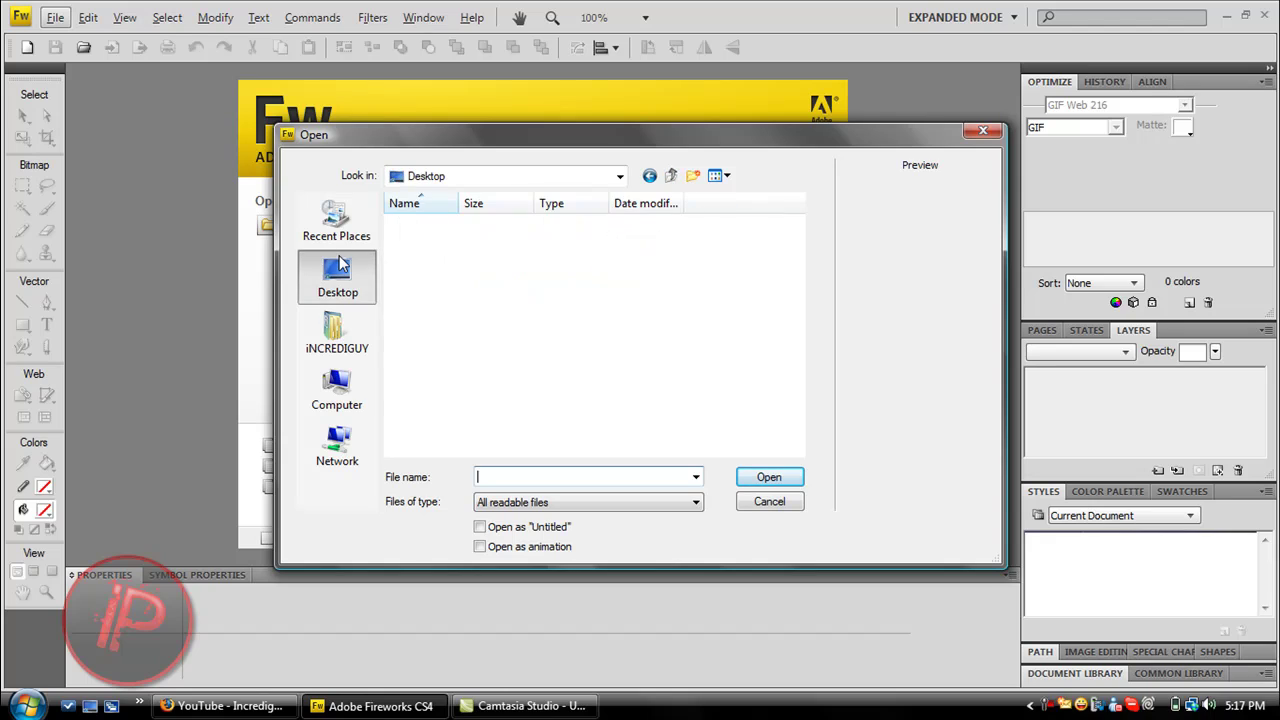
{"action": "double_click", "coordinate": [515, 353]}
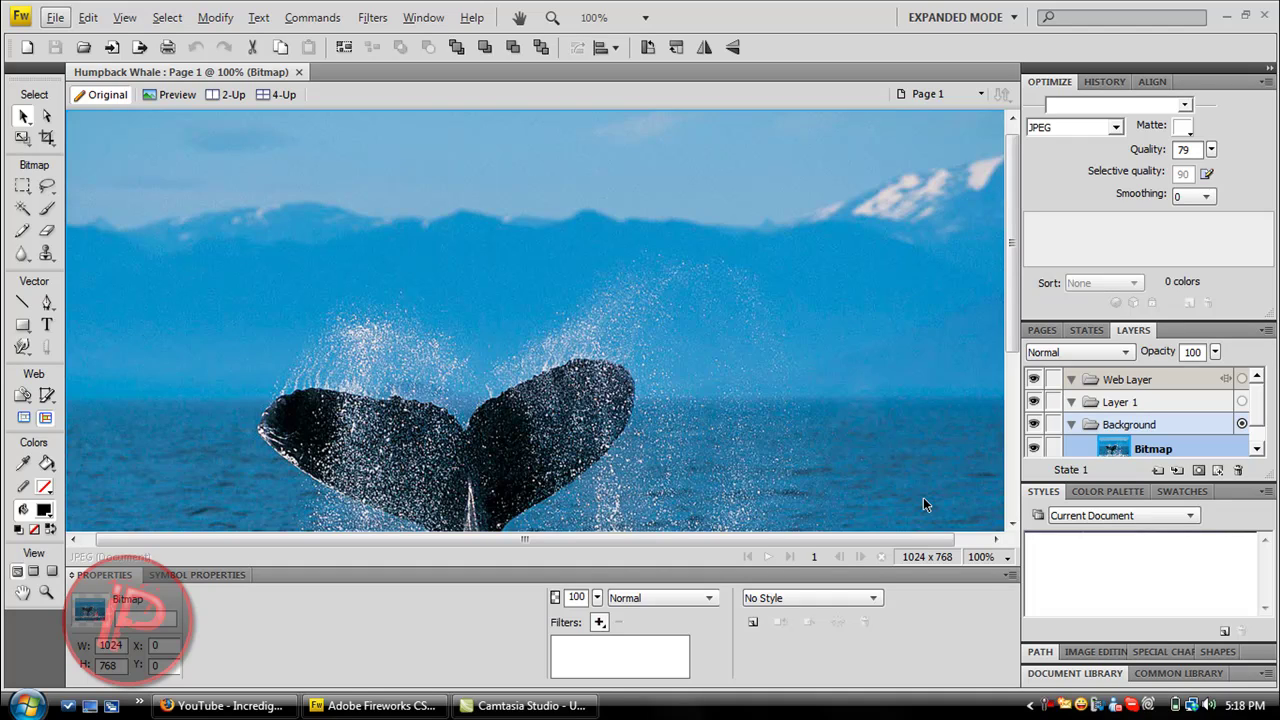
Step: Zoom the whale photo to 50% and select the Rectangle tool
{"action": "left_click", "coordinate": [1008, 566]}
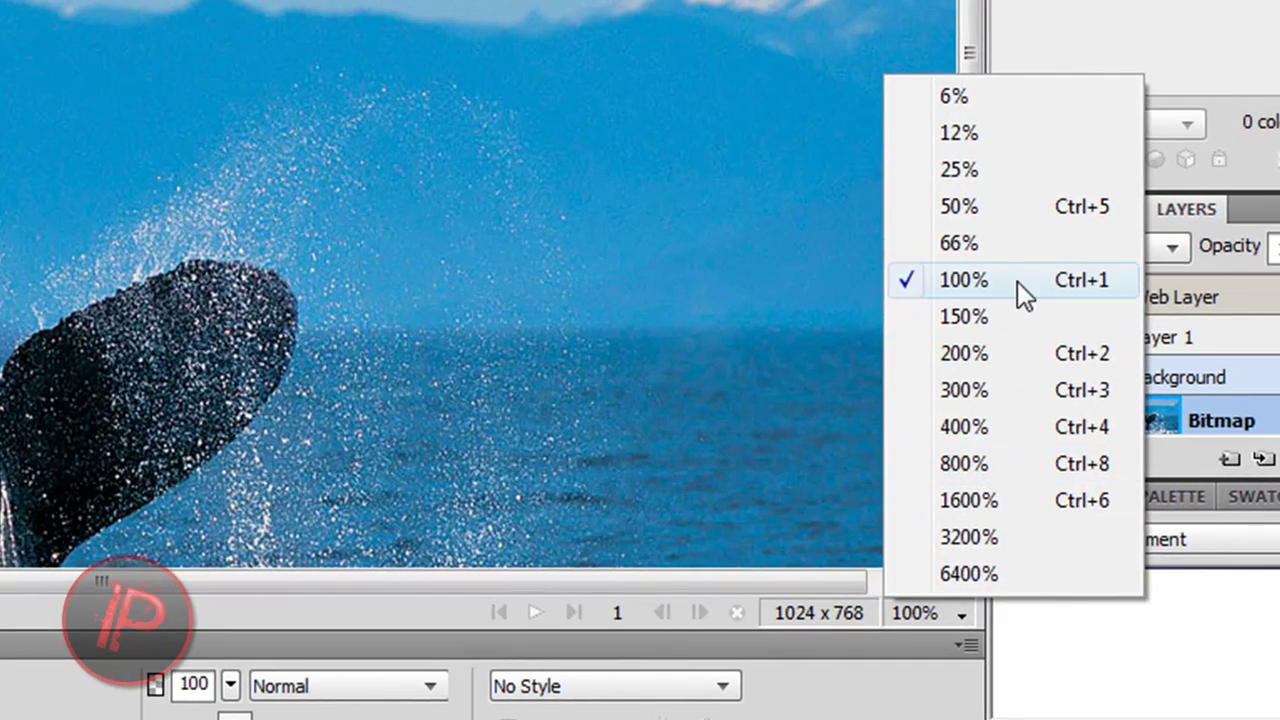
{"action": "left_click", "coordinate": [990, 210]}
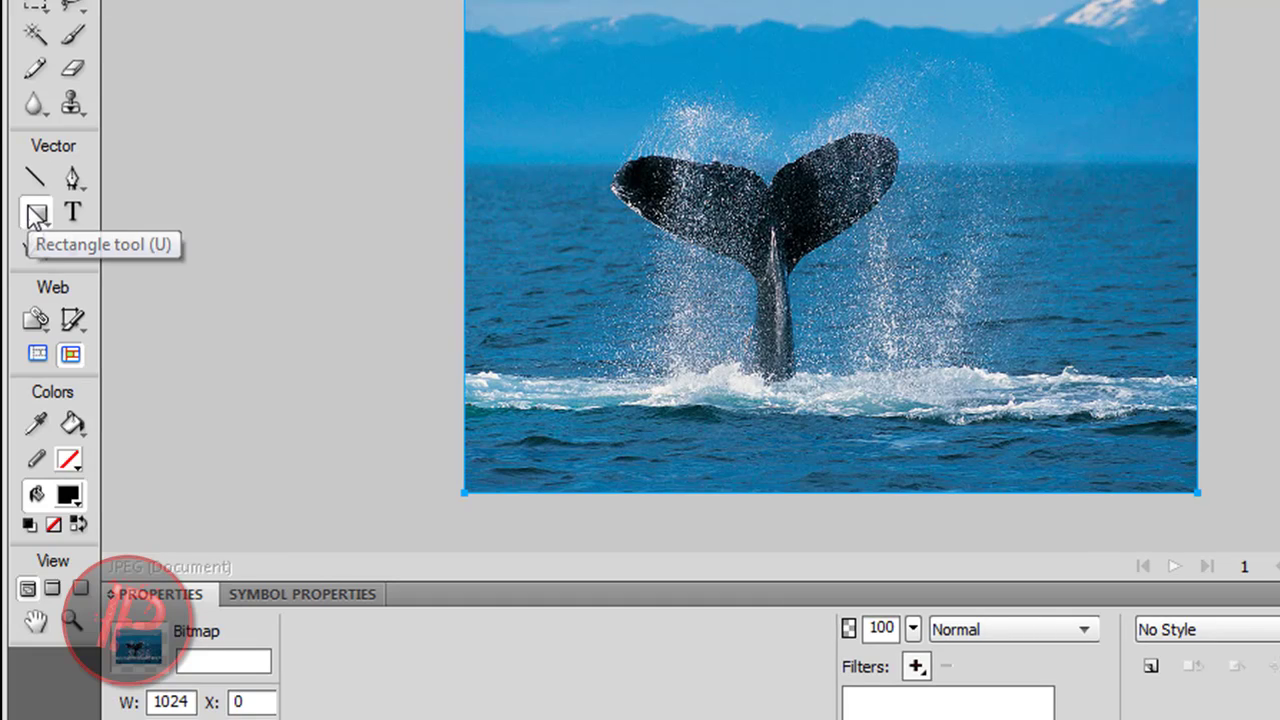
{"action": "left_click_drag", "start_coordinate": [33, 236], "coordinate": [92, 259]}
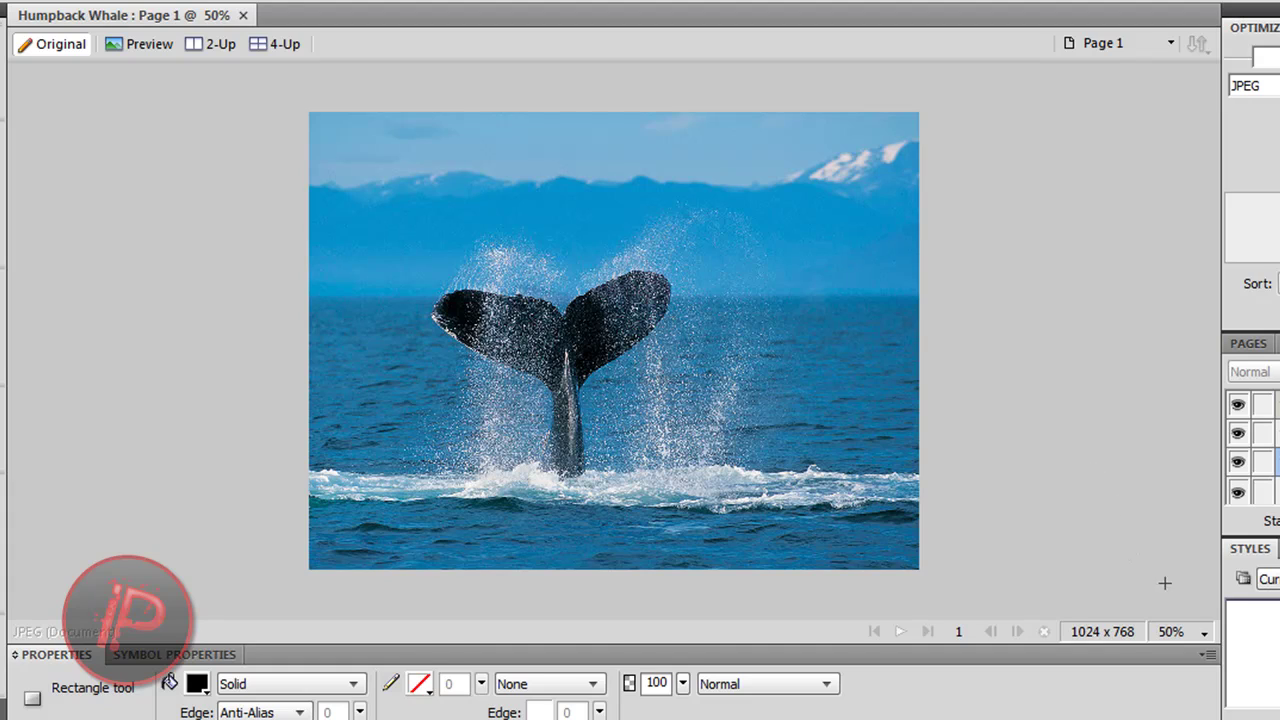
Step: At 25% zoom, draw a rectangle over the photo's left half, extending past top and bottom
{"action": "left_click", "coordinate": [1204, 632]}
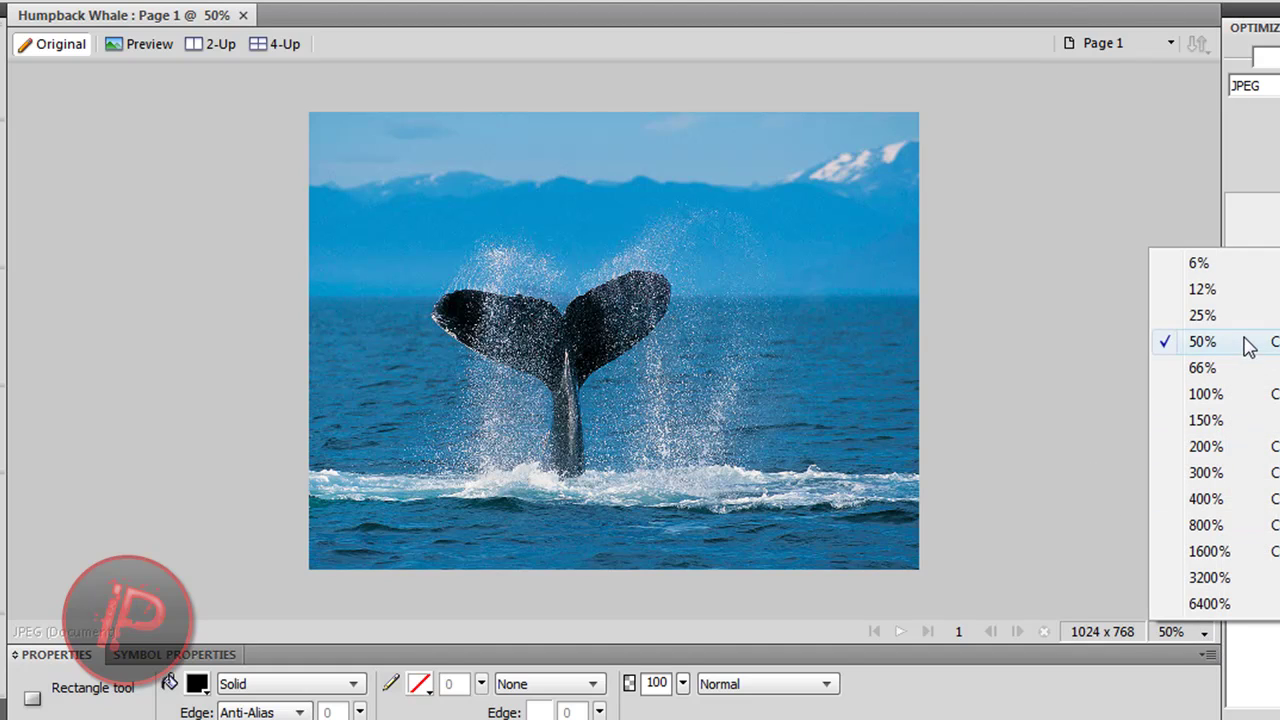
{"action": "left_click", "coordinate": [1203, 315]}
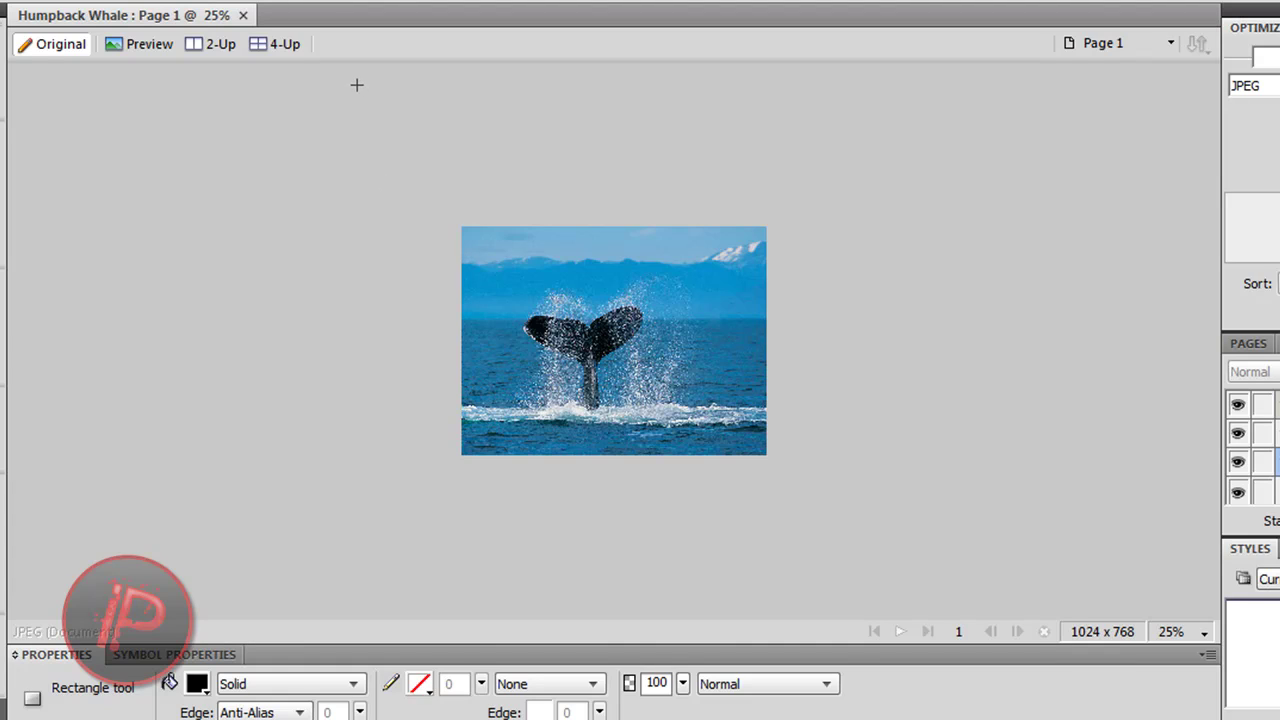
{"action": "left_click_drag", "start_coordinate": [347, 72], "coordinate": [613, 612]}
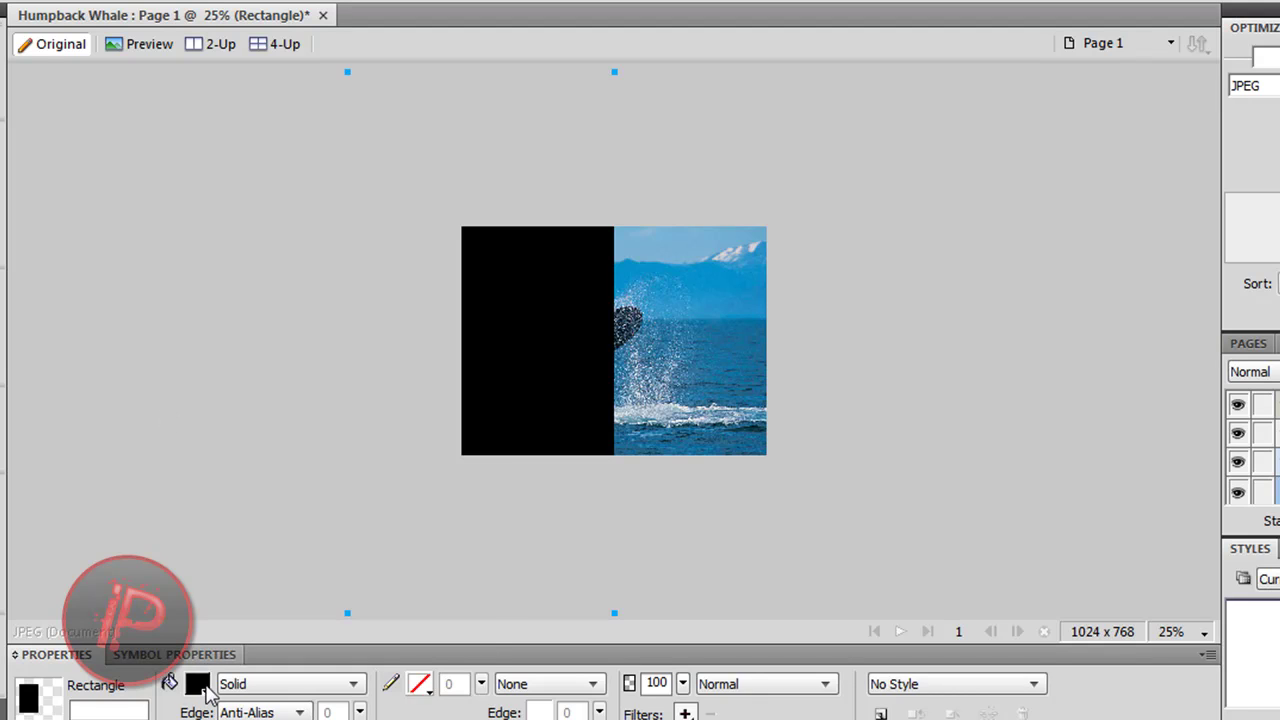
Step: Give the rectangle a white fill and a Feather edge of 100
{"action": "left_click", "coordinate": [199, 686]}
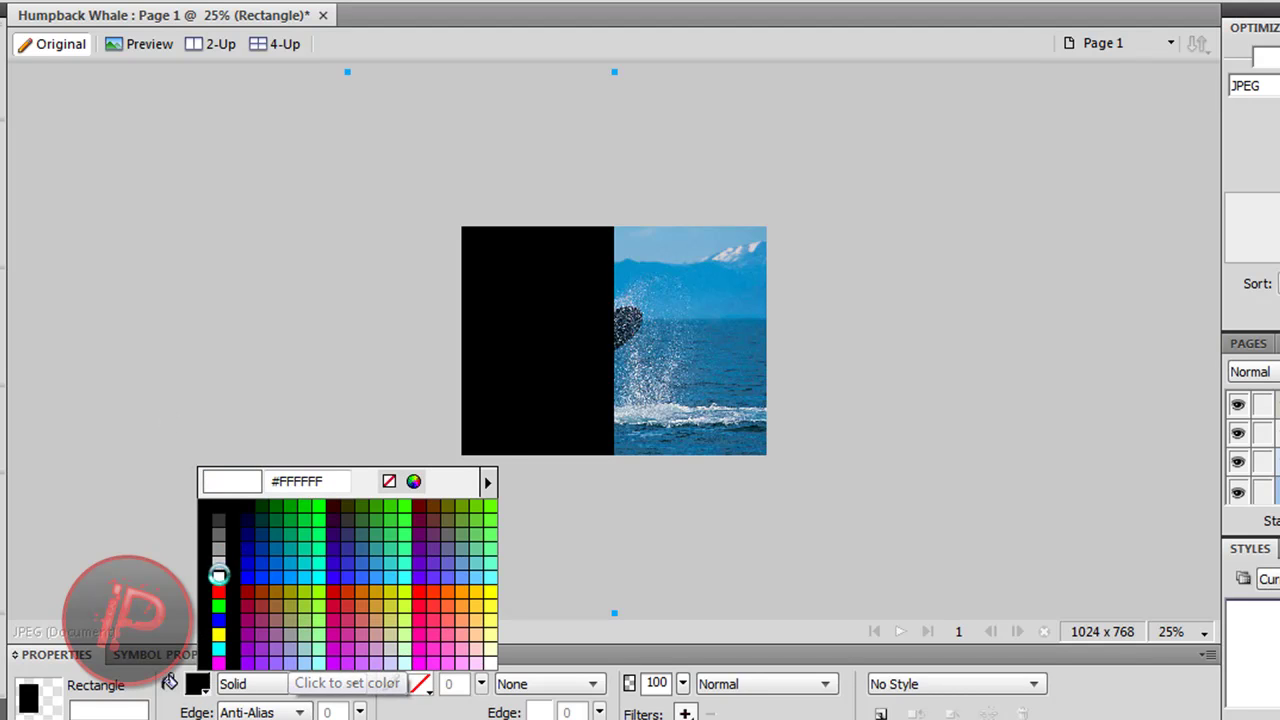
{"action": "left_click", "coordinate": [218, 576]}
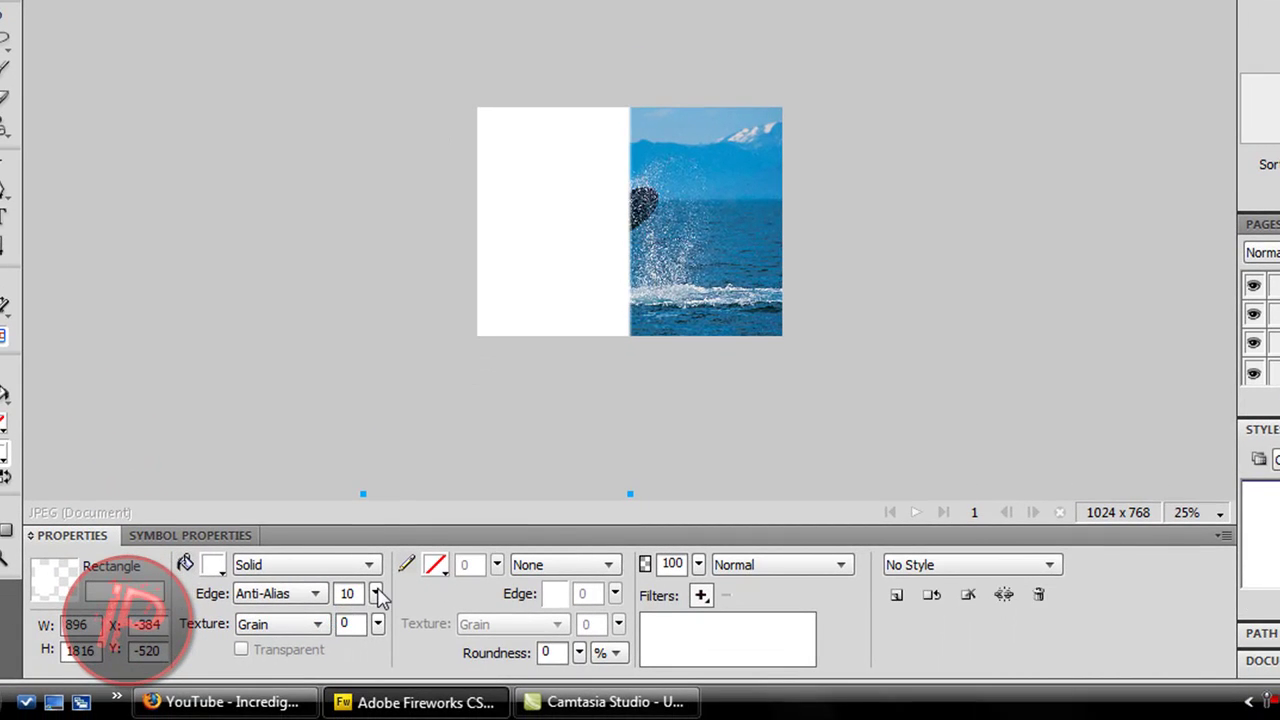
{"action": "left_click", "coordinate": [376, 593]}
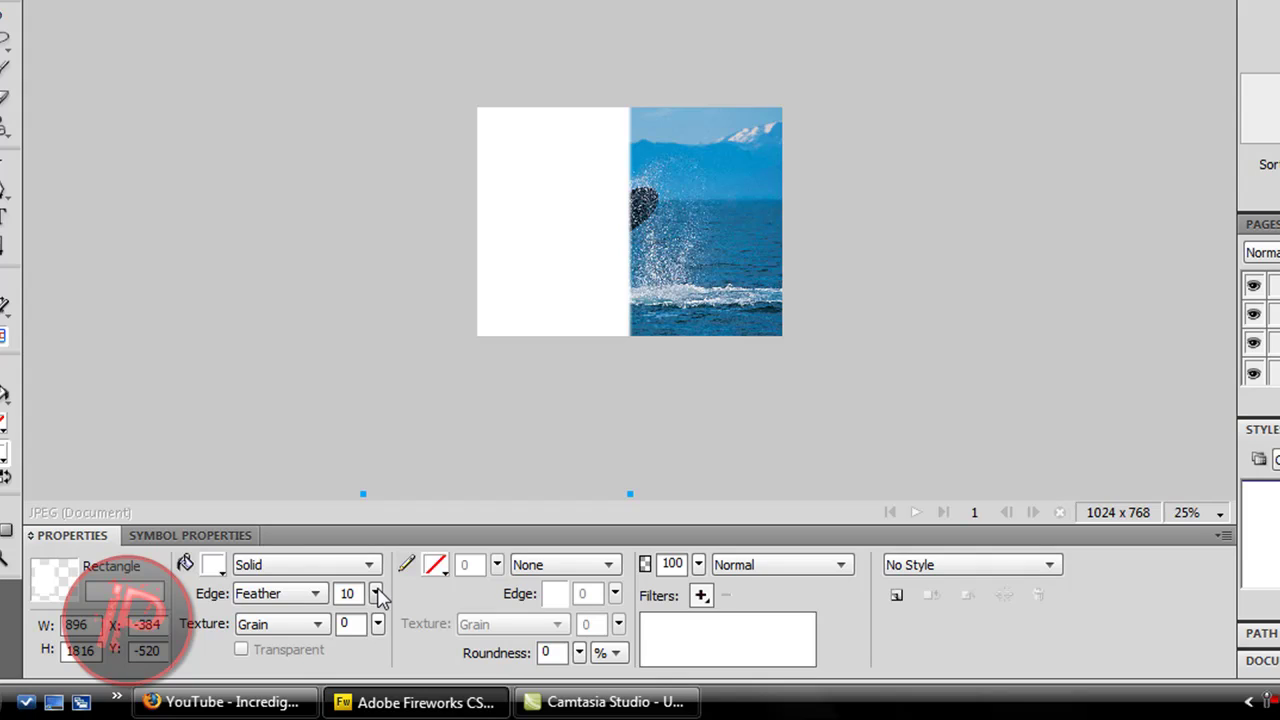
{"action": "left_click_drag", "start_coordinate": [378, 595], "coordinate": [380, 457]}
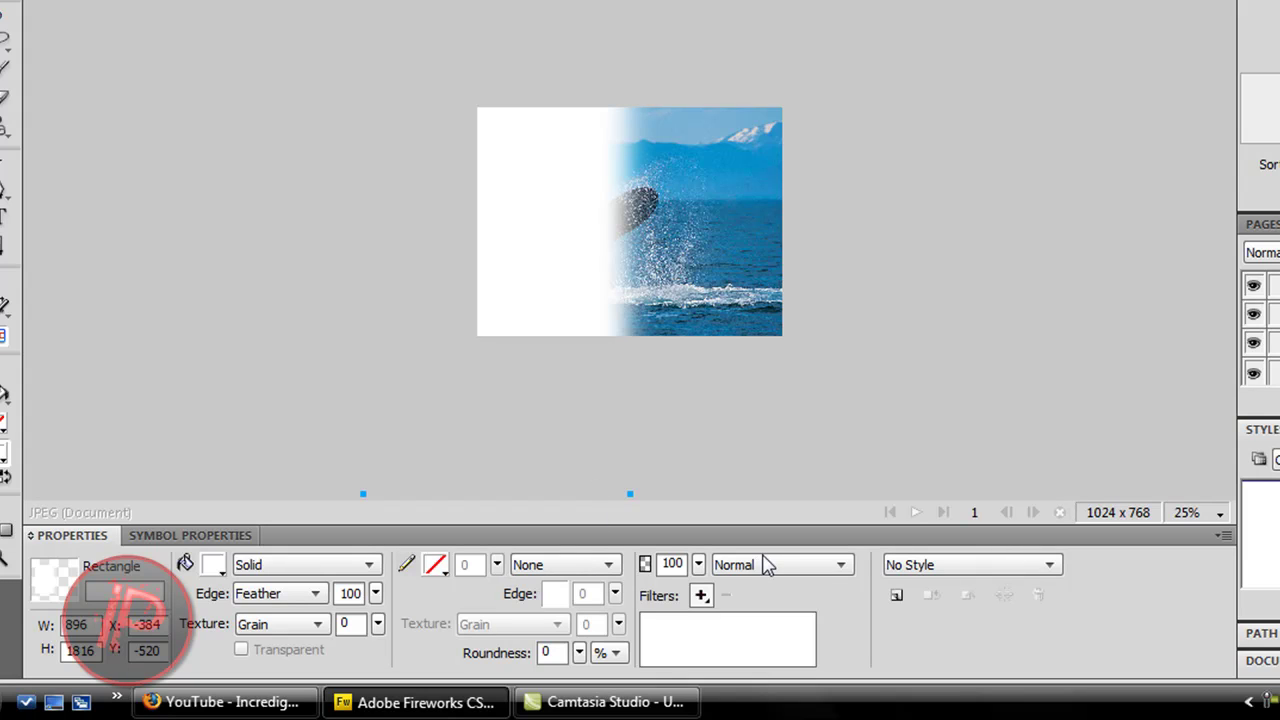
Step: Try the Inverse Color Dodge, Red and Invert blend modes on the rectangle
{"action": "left_click", "coordinate": [767, 573]}
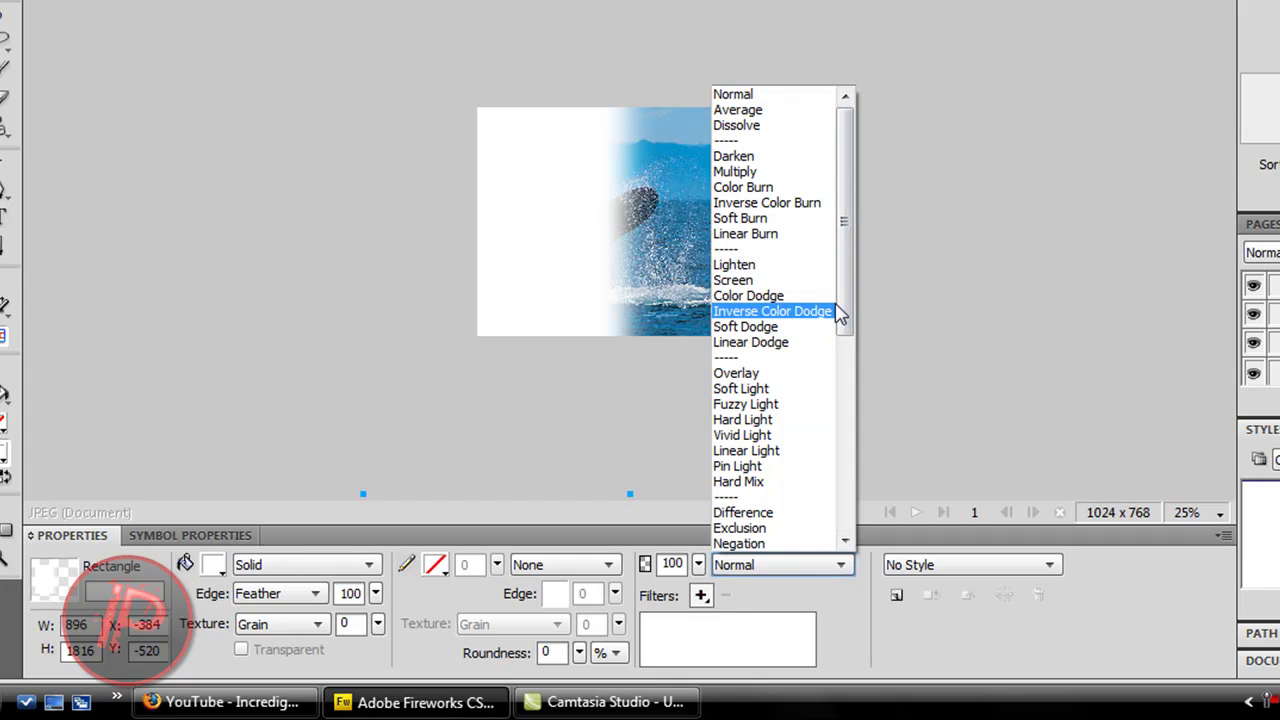
{"action": "left_click", "coordinate": [843, 303]}
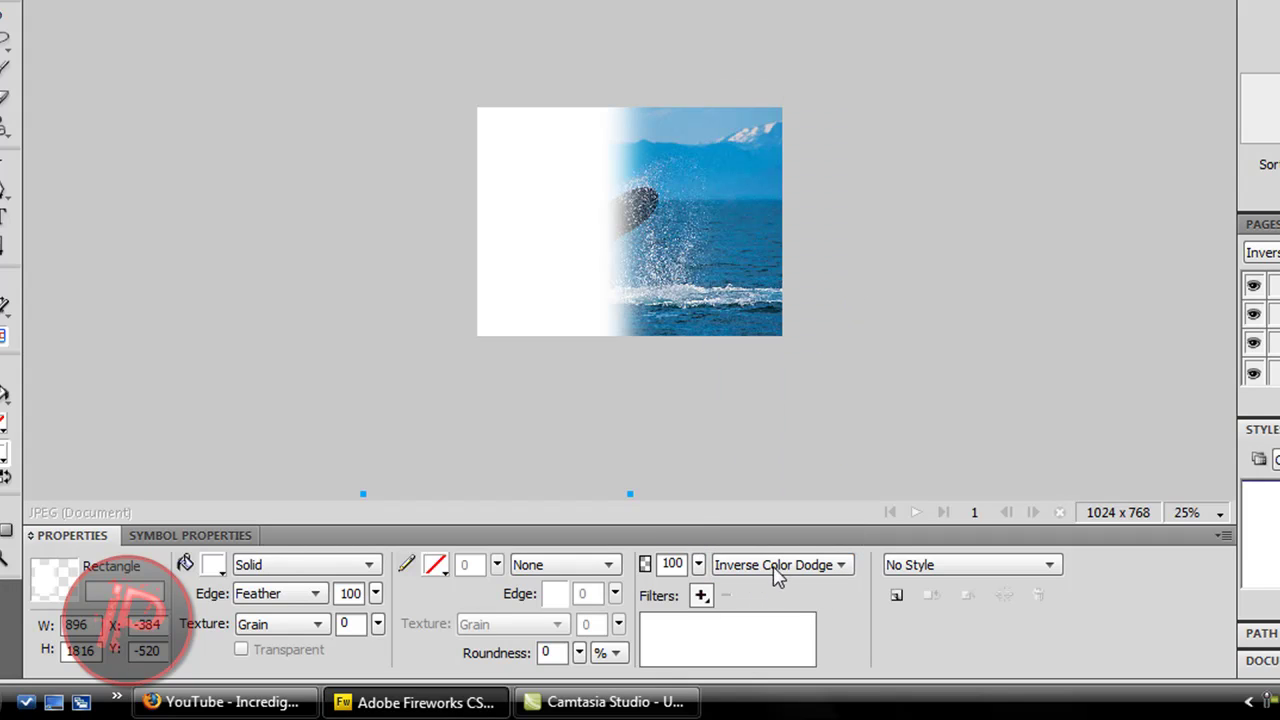
{"action": "left_click", "coordinate": [779, 568]}
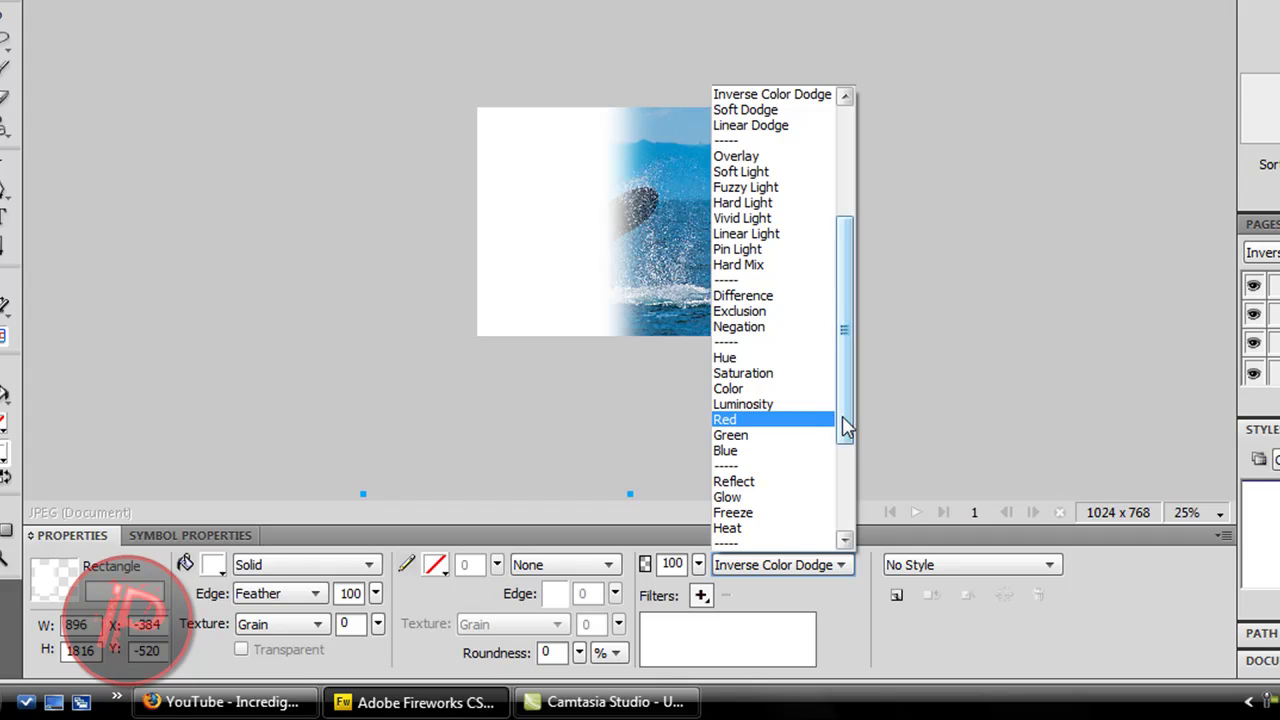
{"action": "left_click", "coordinate": [836, 421]}
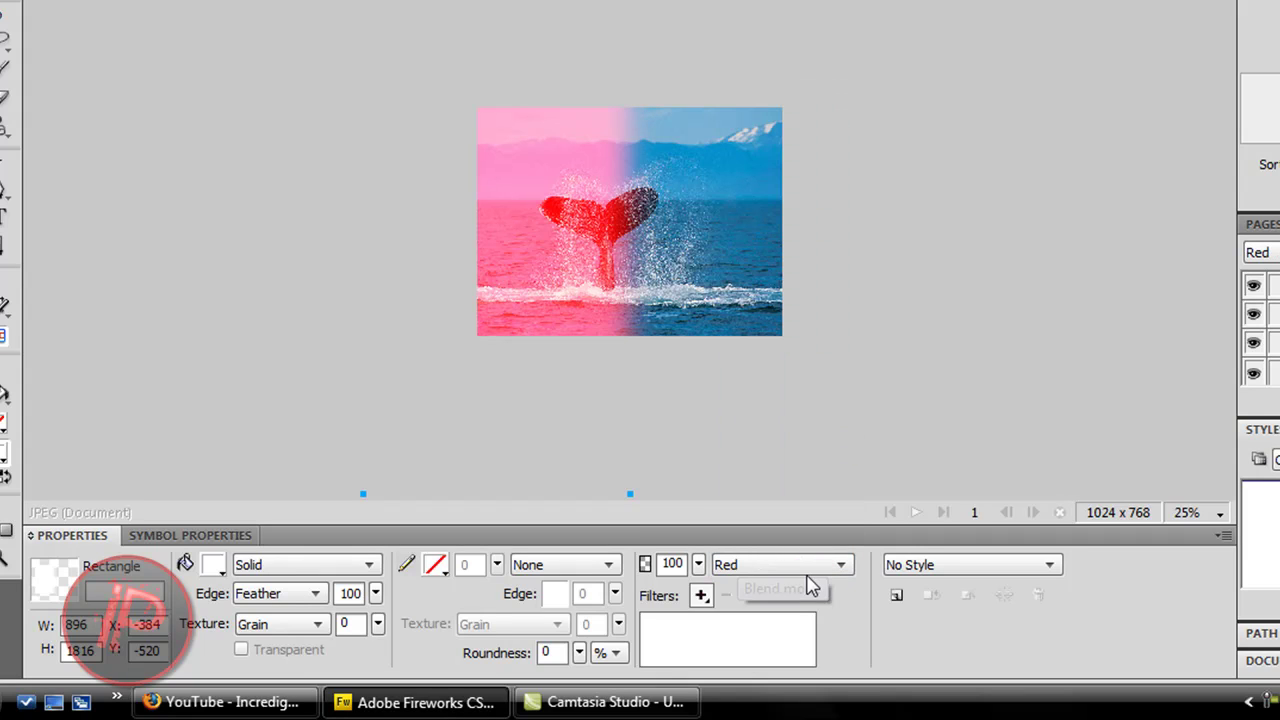
{"action": "left_click", "coordinate": [806, 574]}
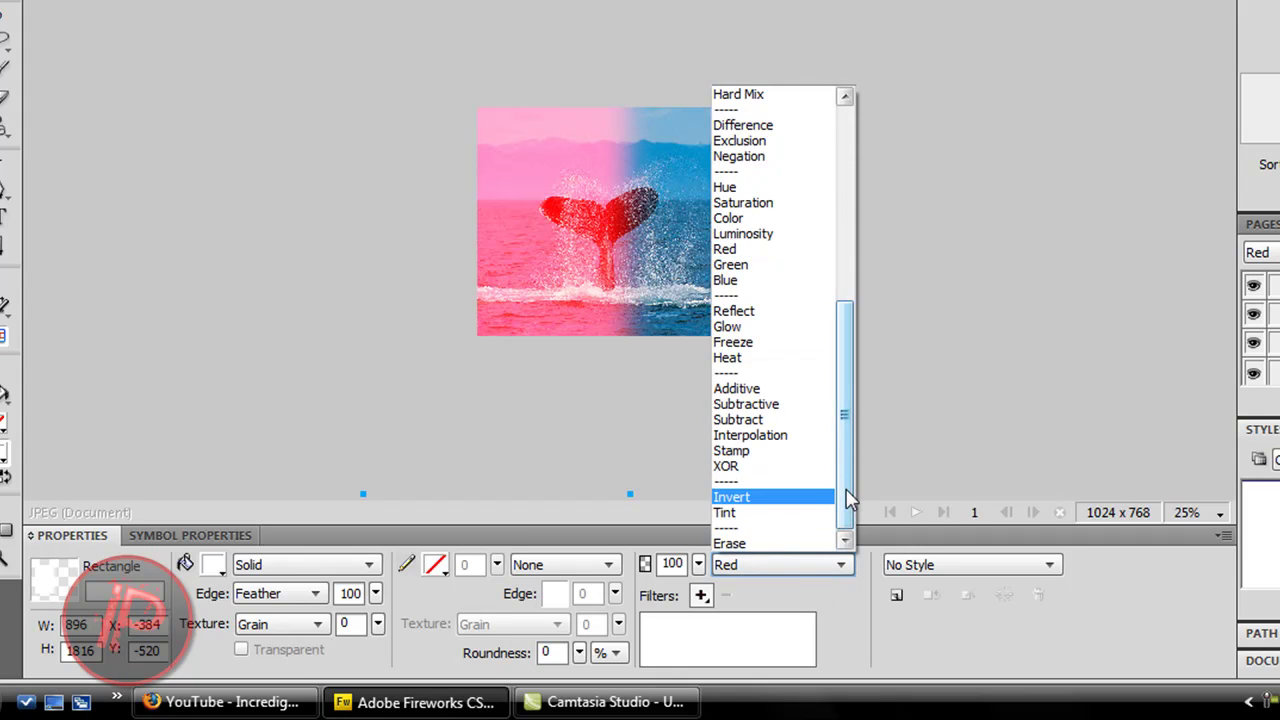
{"action": "left_click", "coordinate": [838, 498]}
{"action": "left_click", "coordinate": [836, 570]}
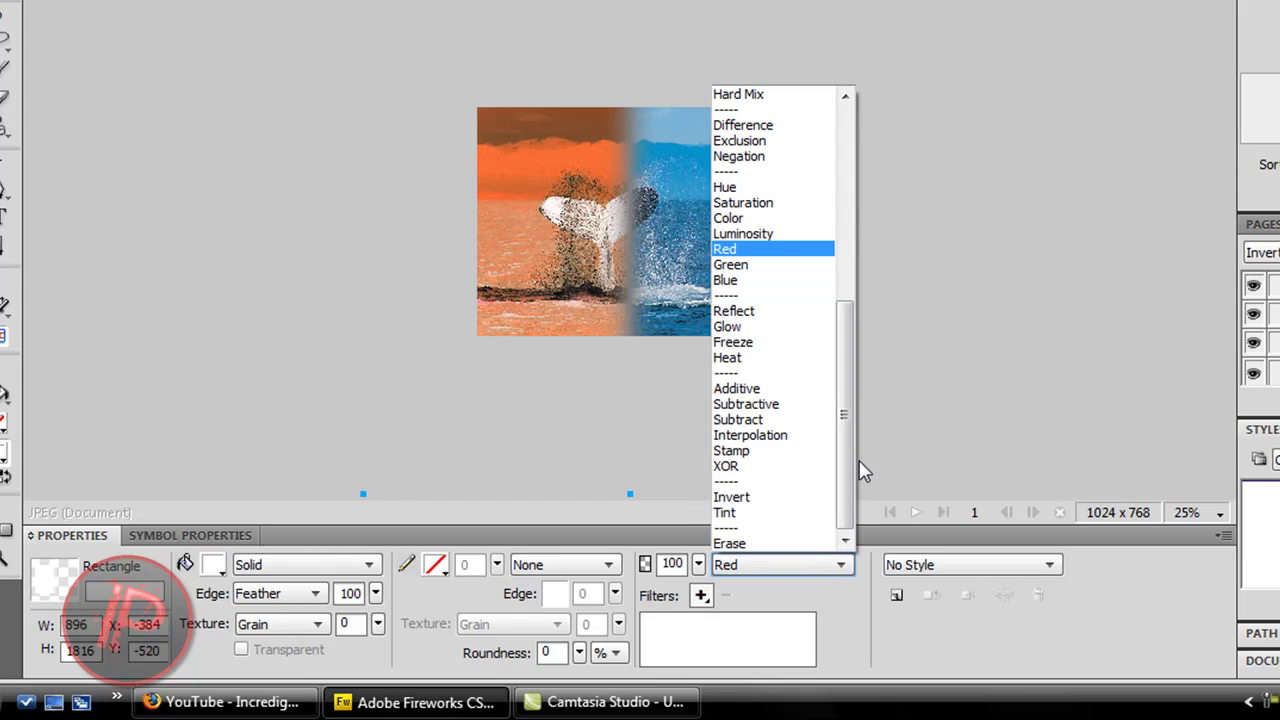
{"action": "left_click", "coordinate": [853, 453]}
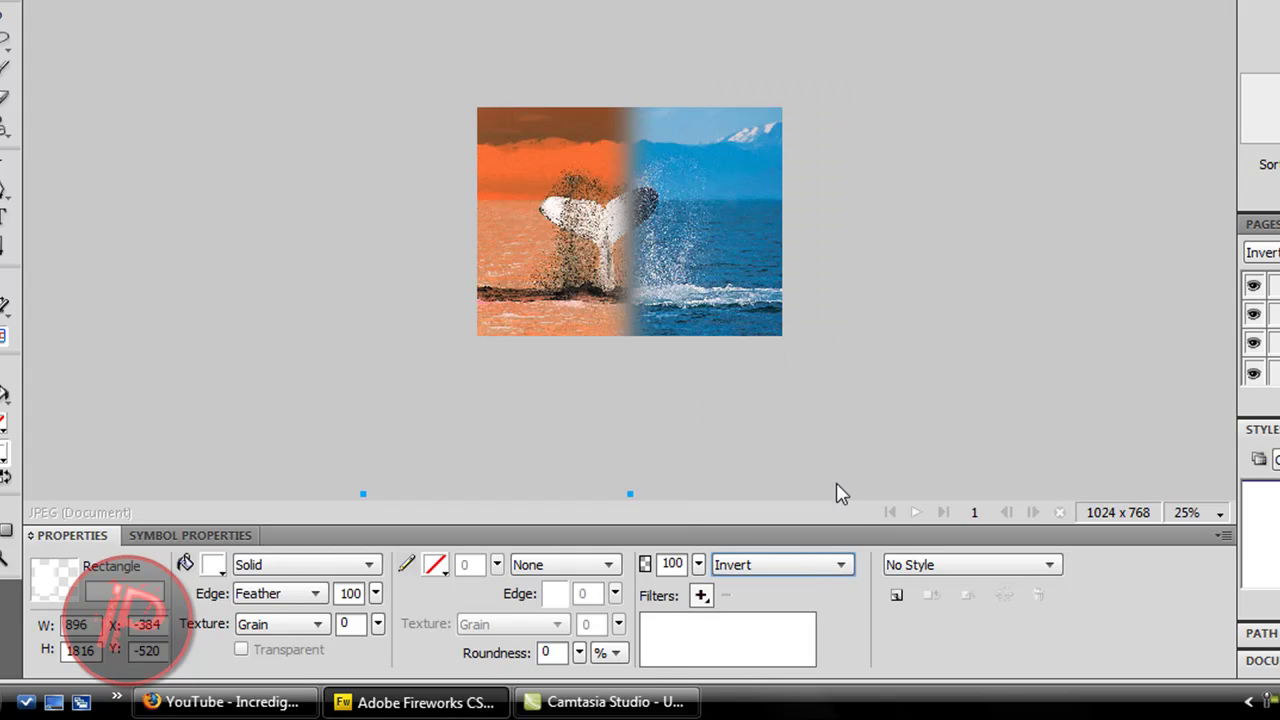
Step: Try Normal and Negation blend modes, then step through the list toward Color
{"action": "left_click", "coordinate": [806, 578]}
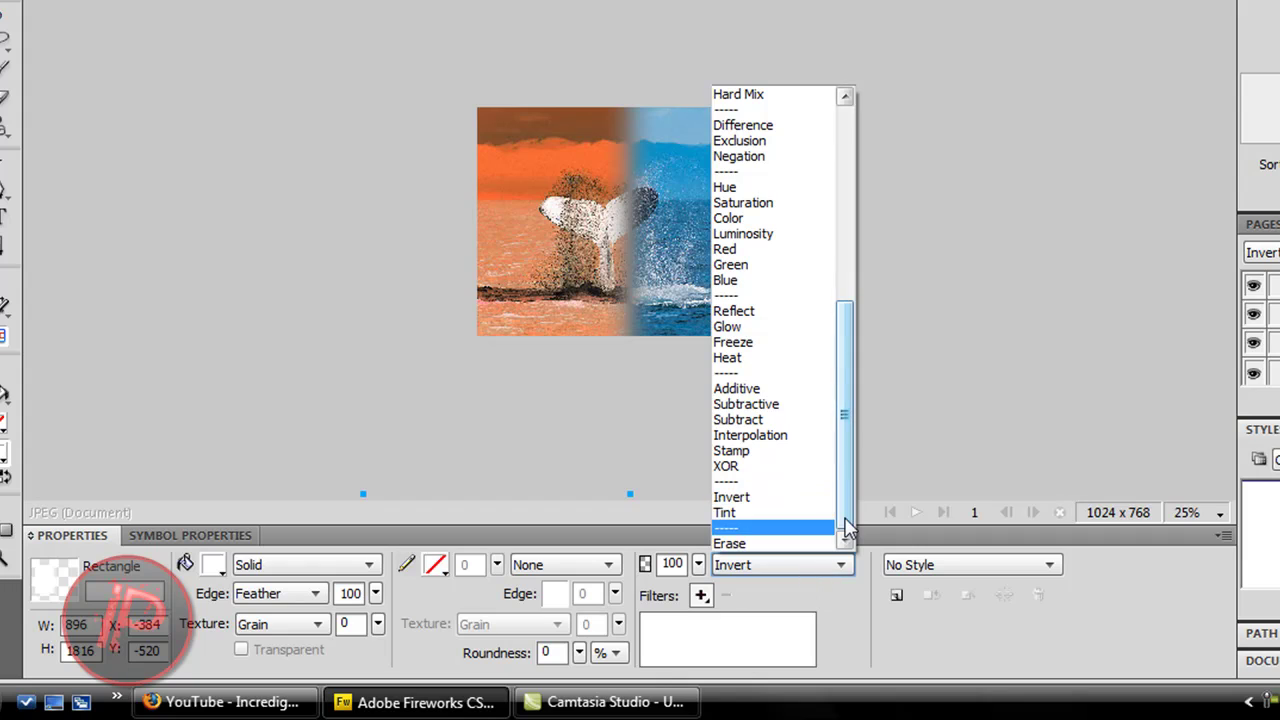
{"action": "left_click", "coordinate": [845, 527]}
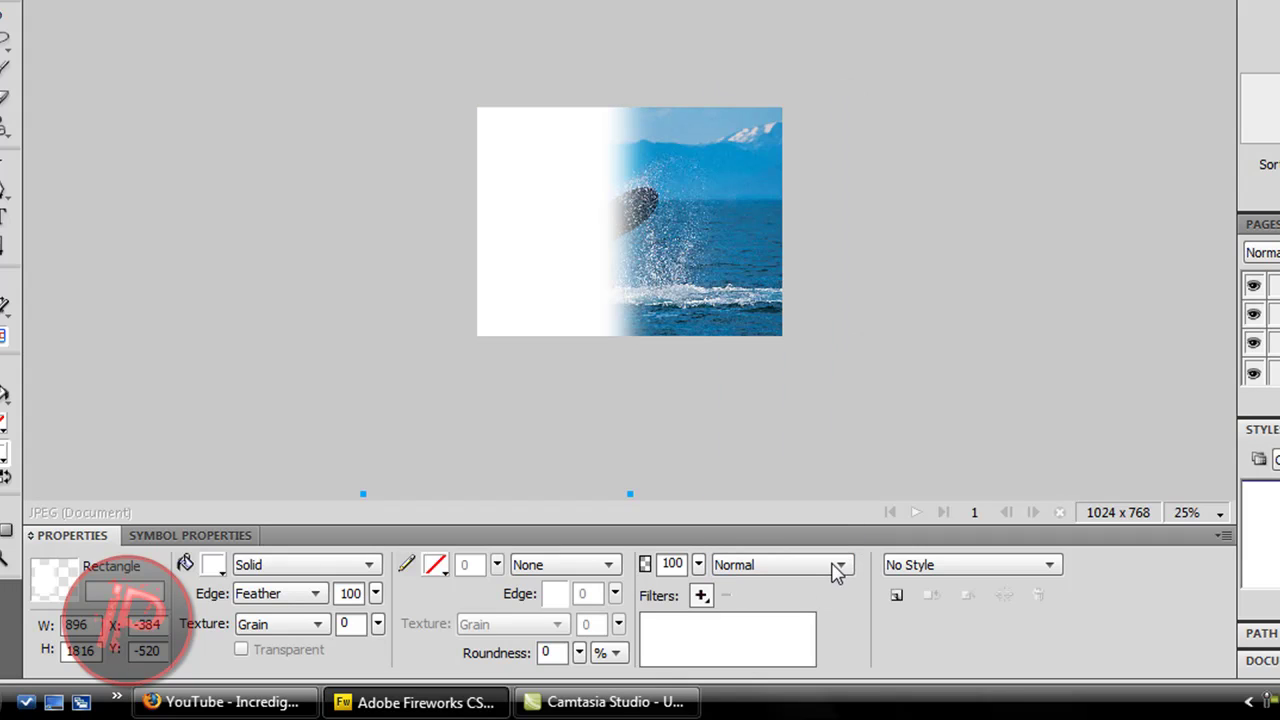
{"action": "left_click", "coordinate": [838, 566]}
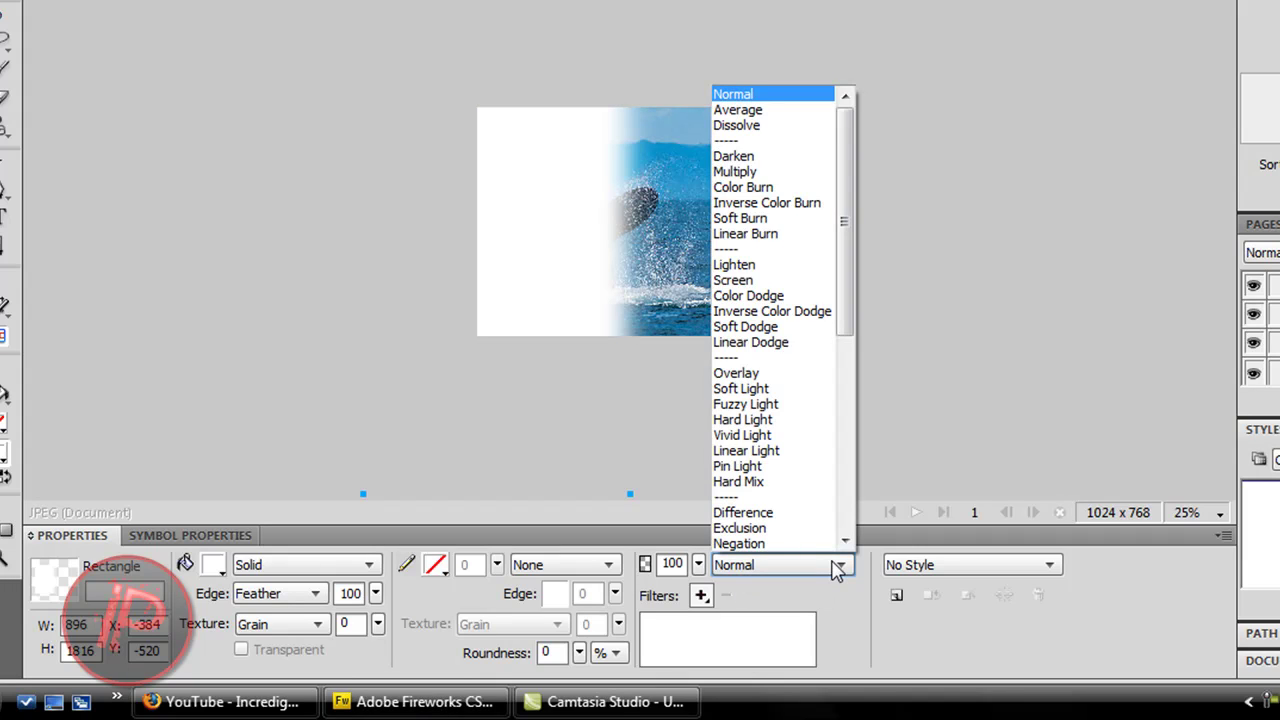
{"action": "left_click", "coordinate": [848, 330]}
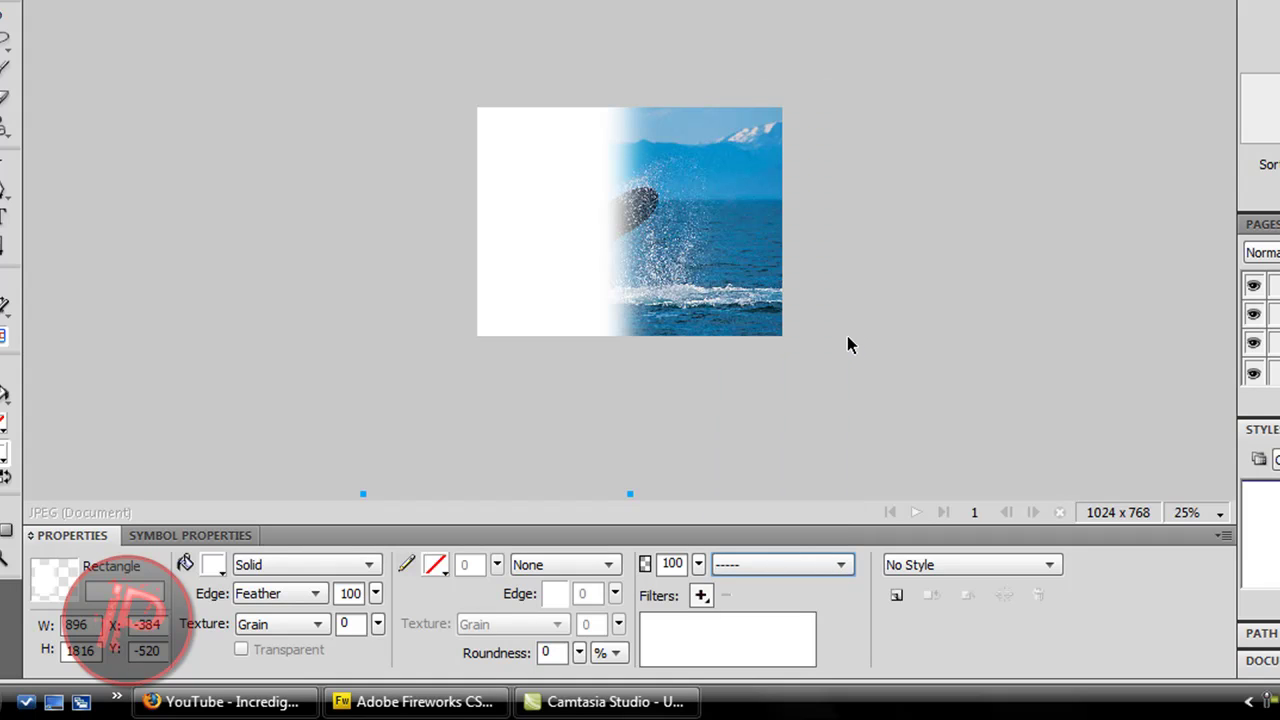
{"action": "left_click", "coordinate": [832, 566]}
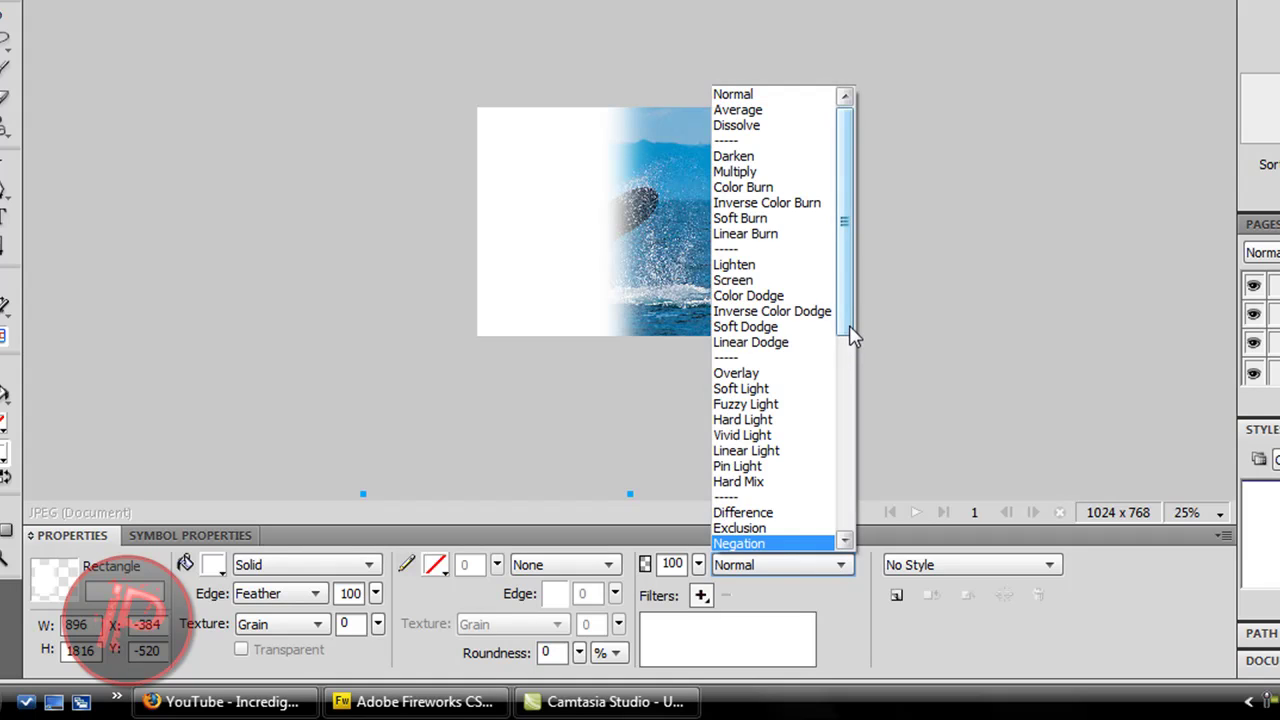
{"action": "left_click", "coordinate": [848, 340]}
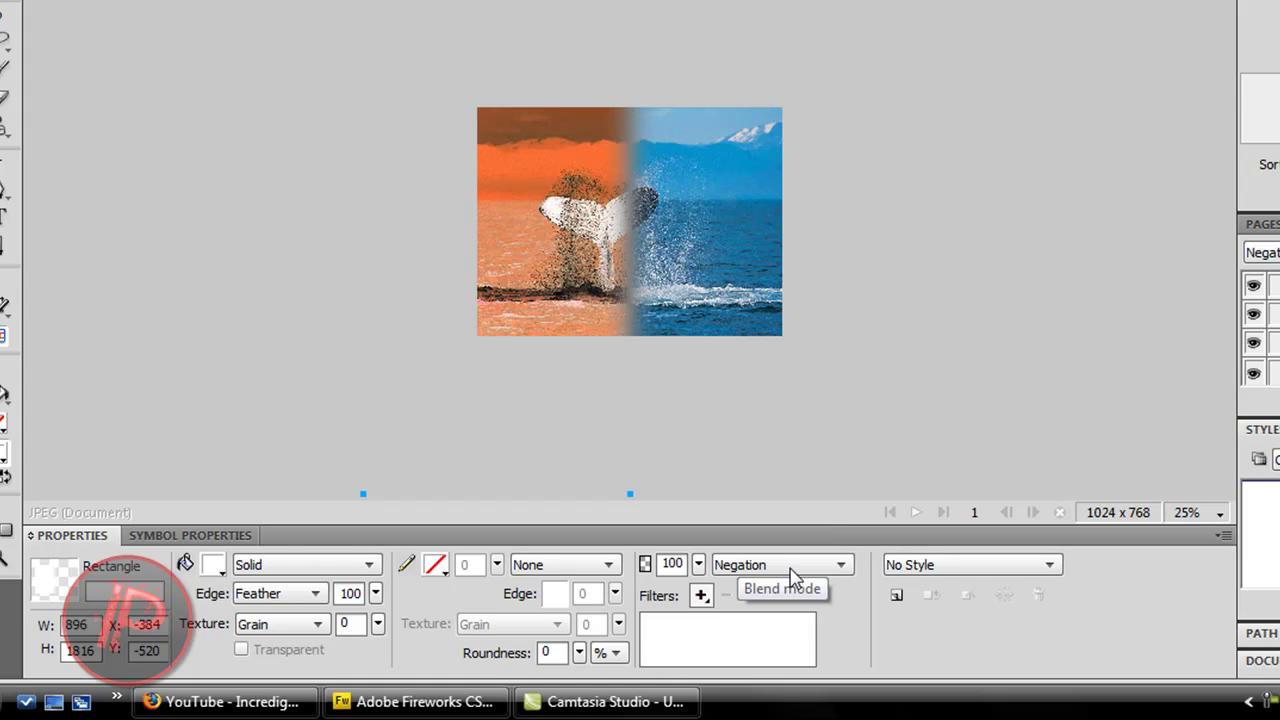
{"action": "left_click", "coordinate": [790, 570]}
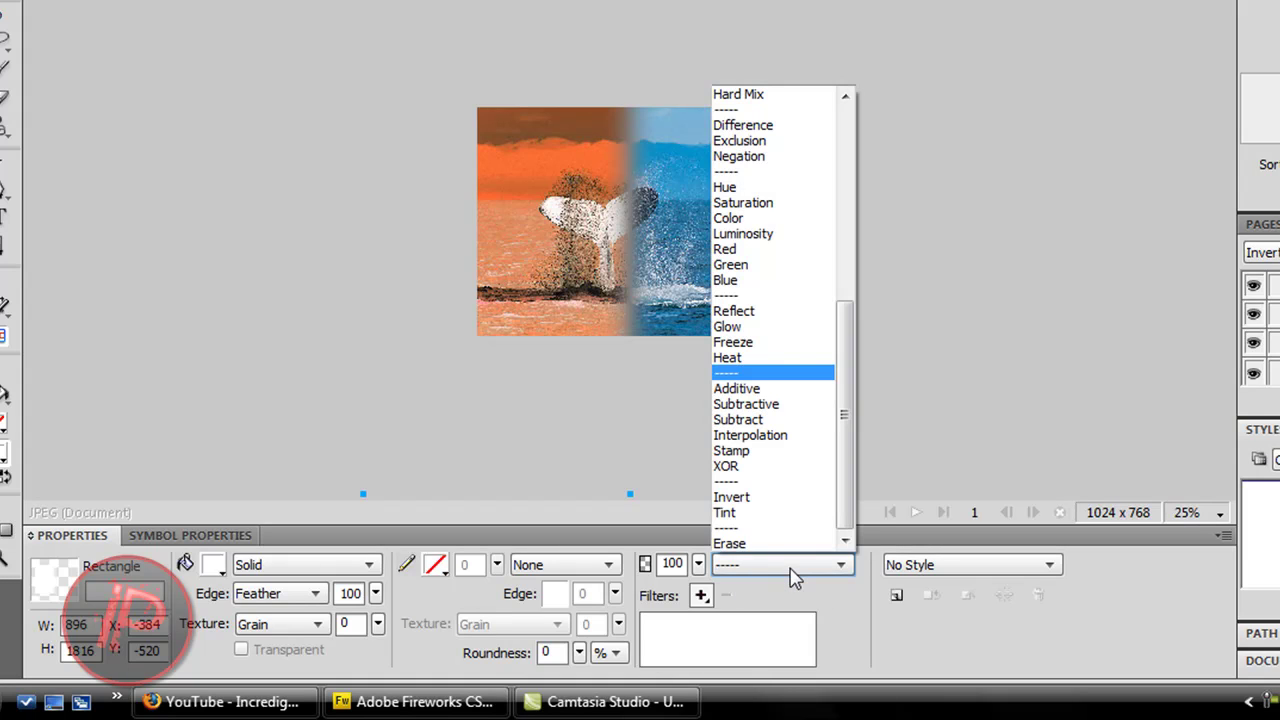
{"action": "key", "text": "Up"}
{"action": "key", "text": "Up"}
{"action": "key", "text": "Up"}
{"action": "key", "text": "Up"}
{"action": "key", "text": "Up"}
{"action": "key", "text": "Up"}
{"action": "key", "text": "Up"}
{"action": "key", "text": "Up"}
{"action": "key", "text": "Up"}
{"action": "key", "text": "Up"}
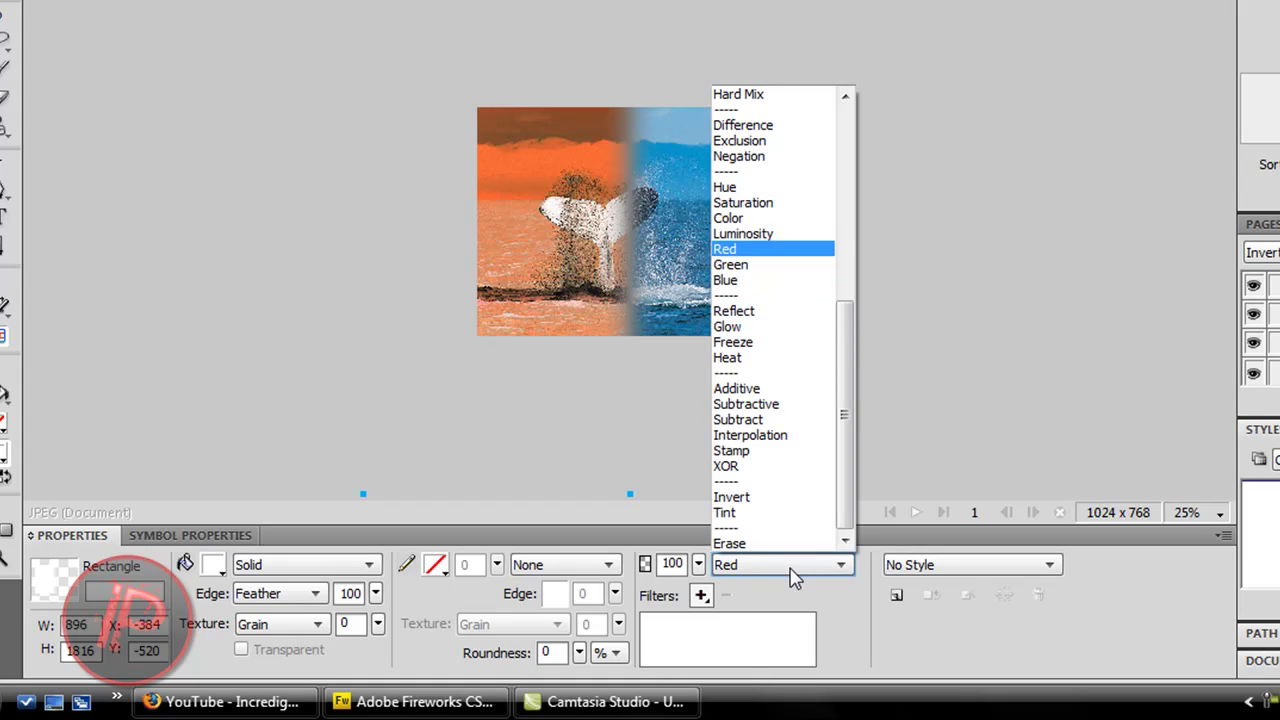
Step: Apply the Color blend mode, check the result at 100%, then return to 50%
{"action": "key", "text": "Return"}
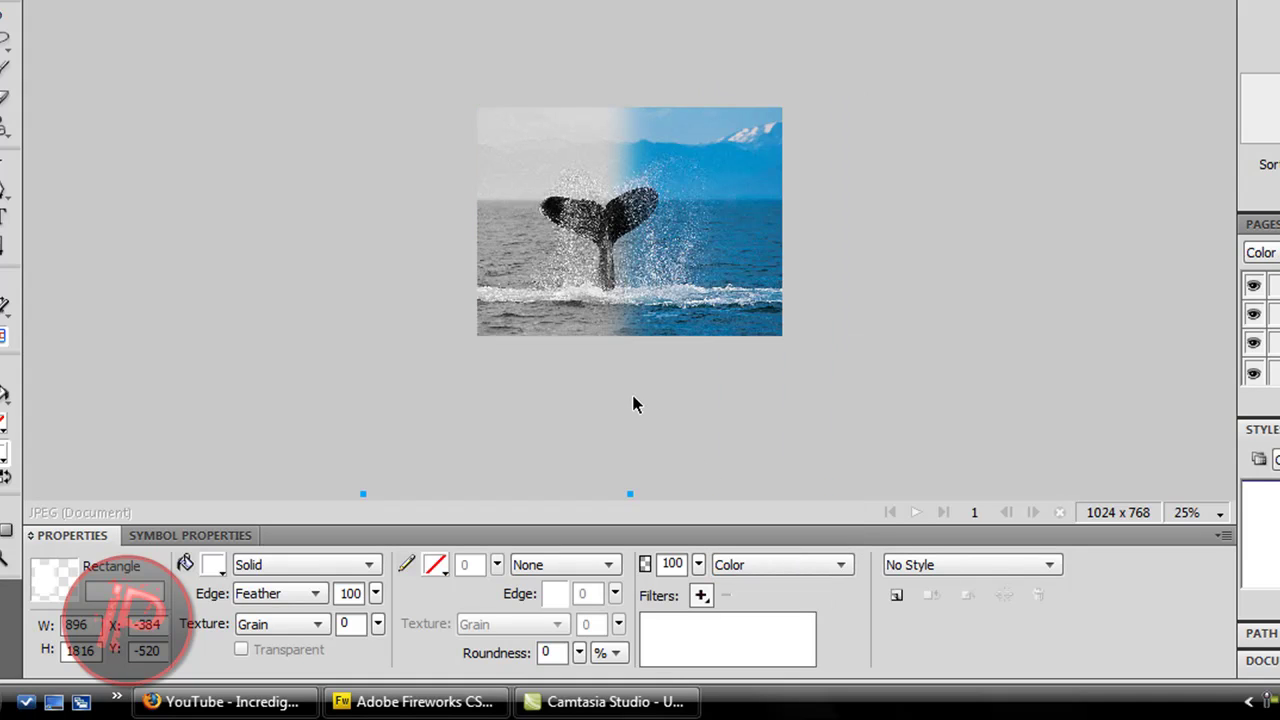
{"action": "left_click", "coordinate": [1220, 514]}
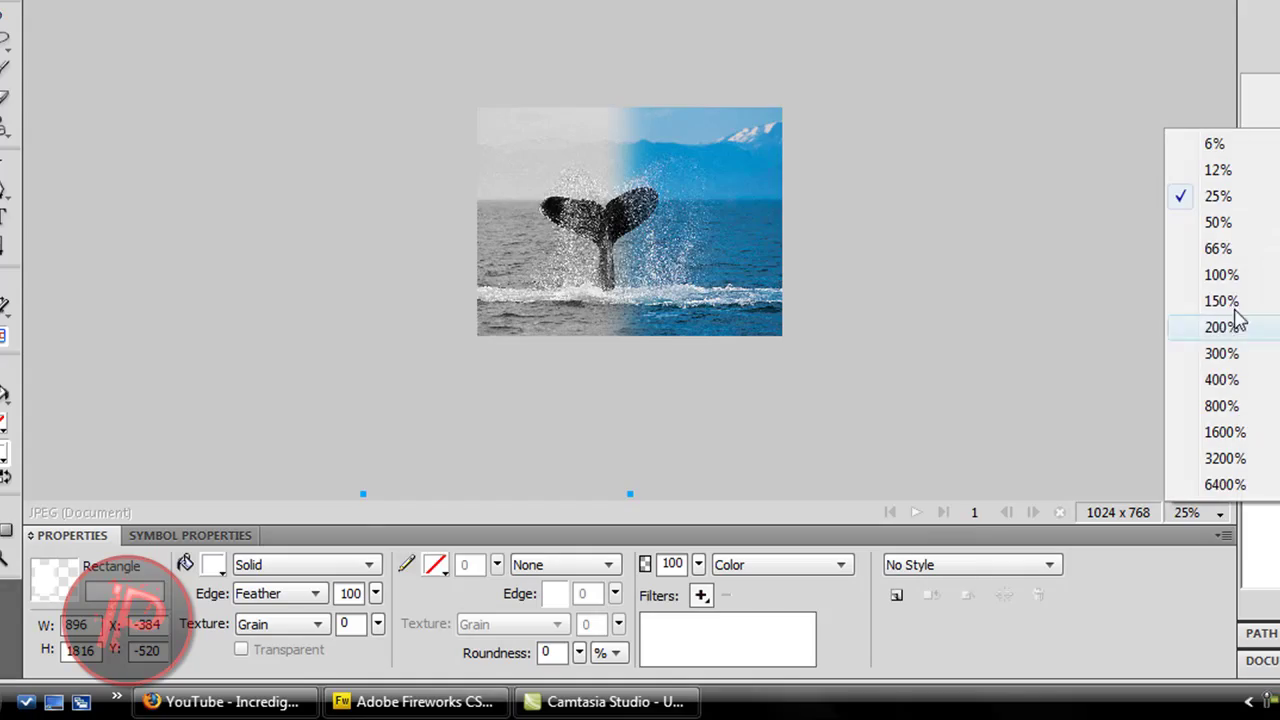
{"action": "left_click", "coordinate": [1235, 276]}
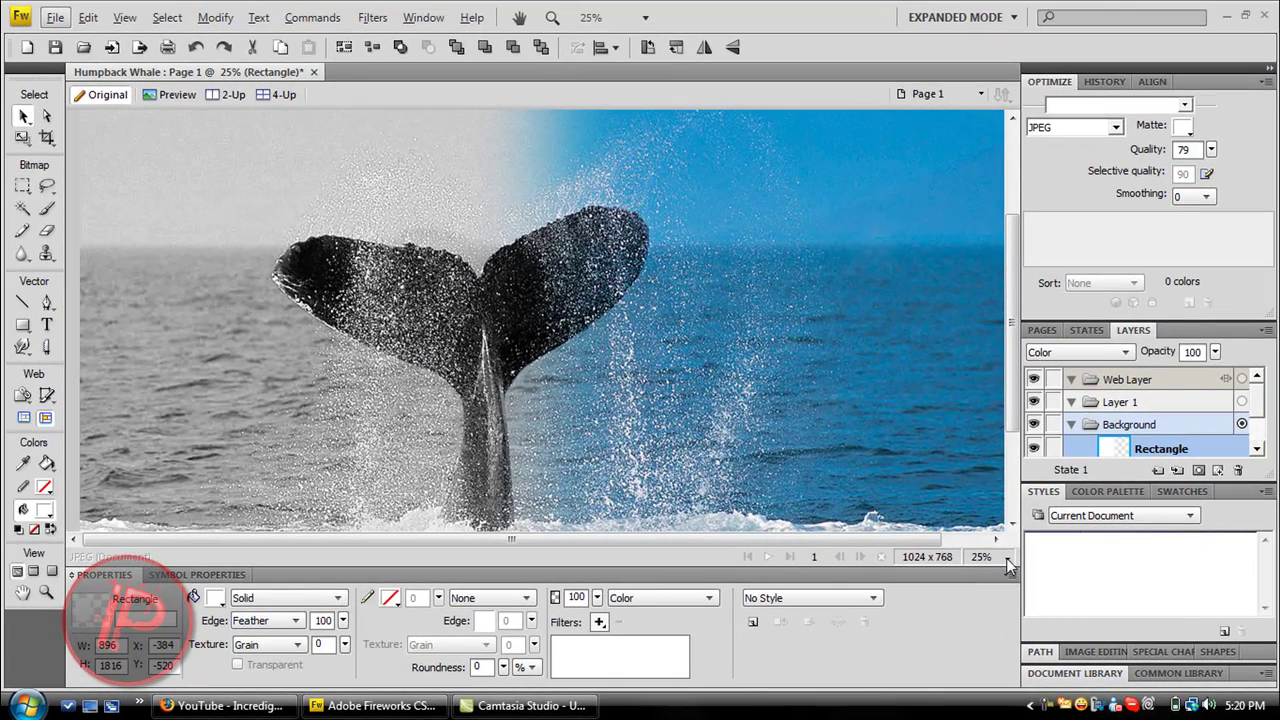
{"action": "left_click", "coordinate": [1008, 560]}
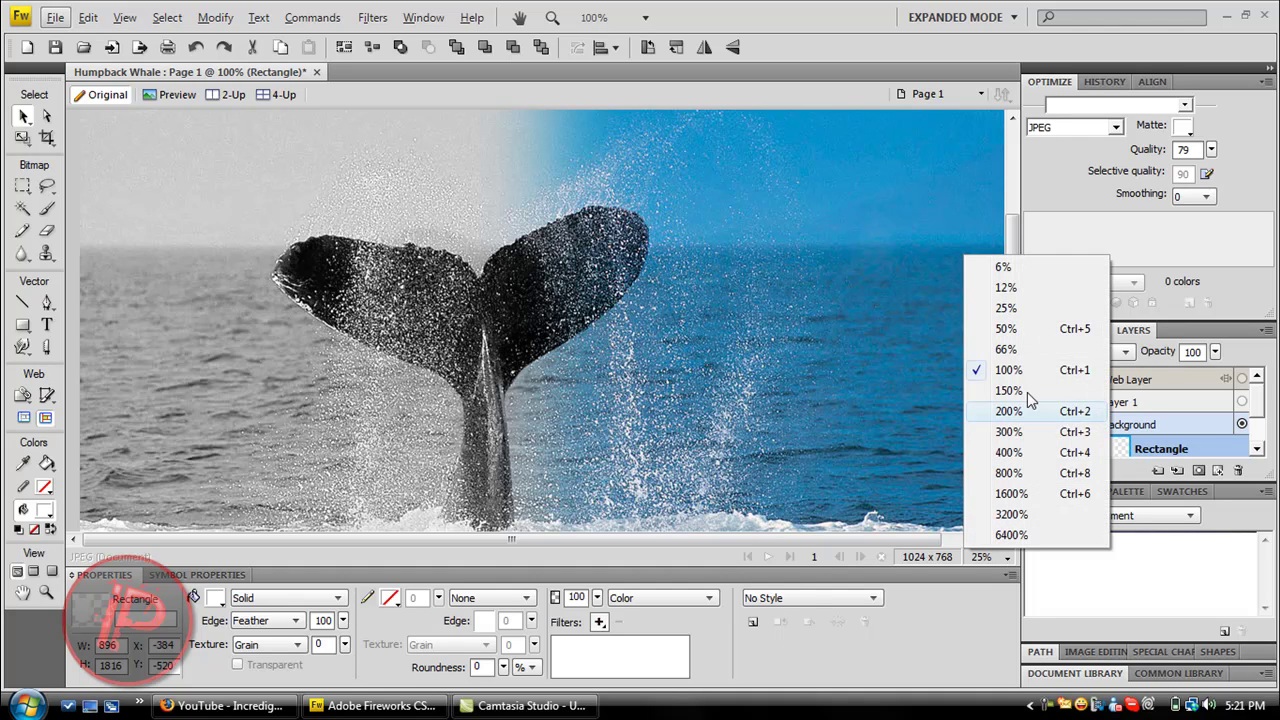
{"action": "left_click", "coordinate": [1007, 332]}
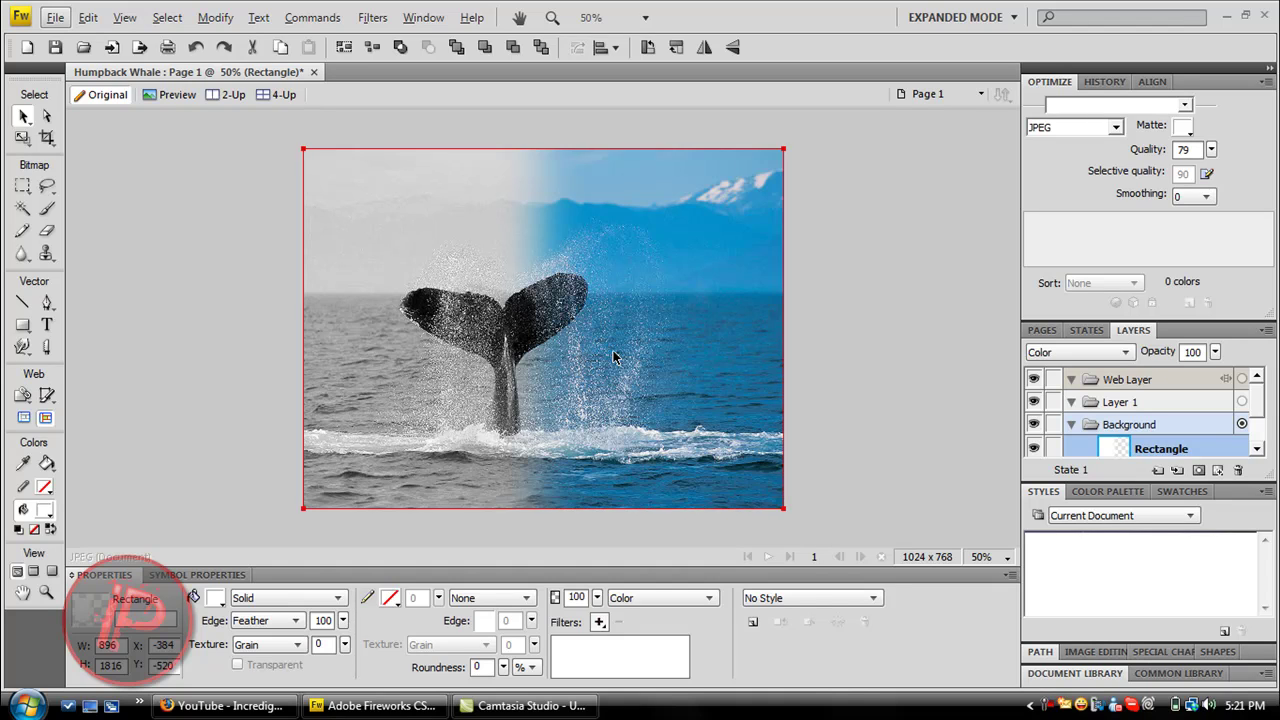
Step: Drag the feathered rectangle to X -330, Y -502 so the fade sits just past the tail
{"action": "left_click_drag", "start_coordinate": [363, 334], "coordinate": [555, 348]}
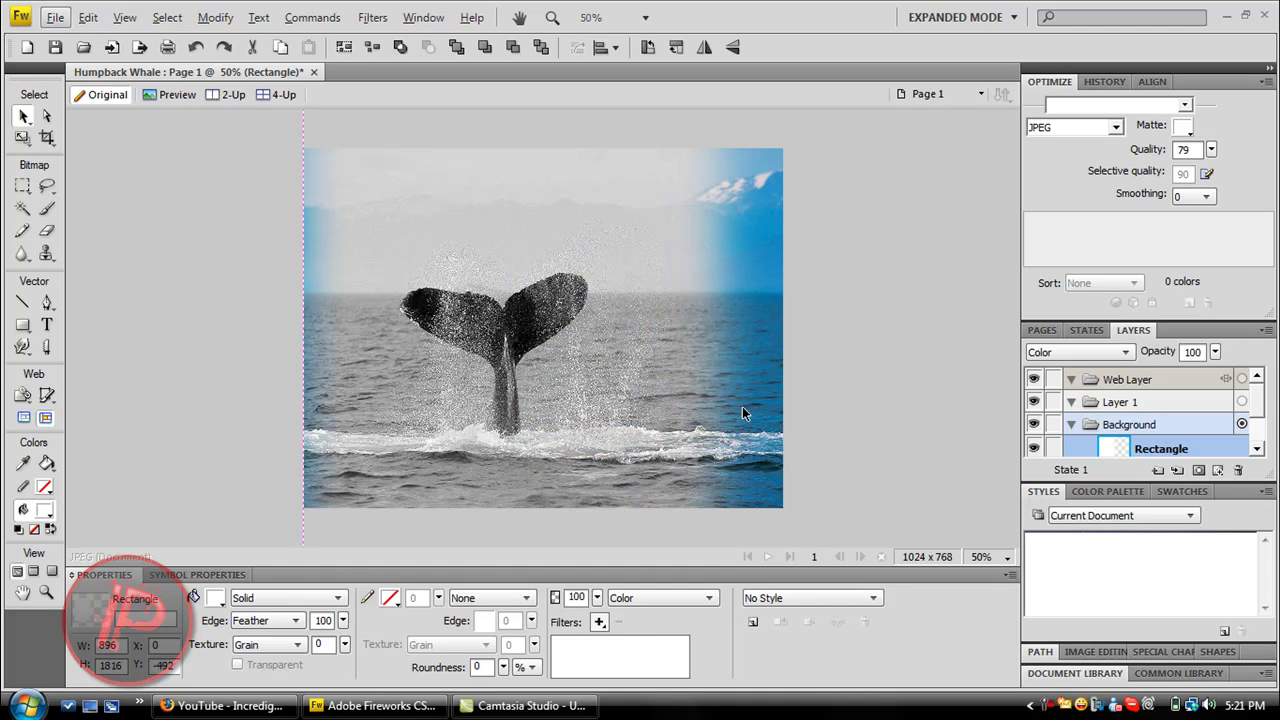
{"action": "left_click_drag", "start_coordinate": [649, 340], "coordinate": [449, 330]}
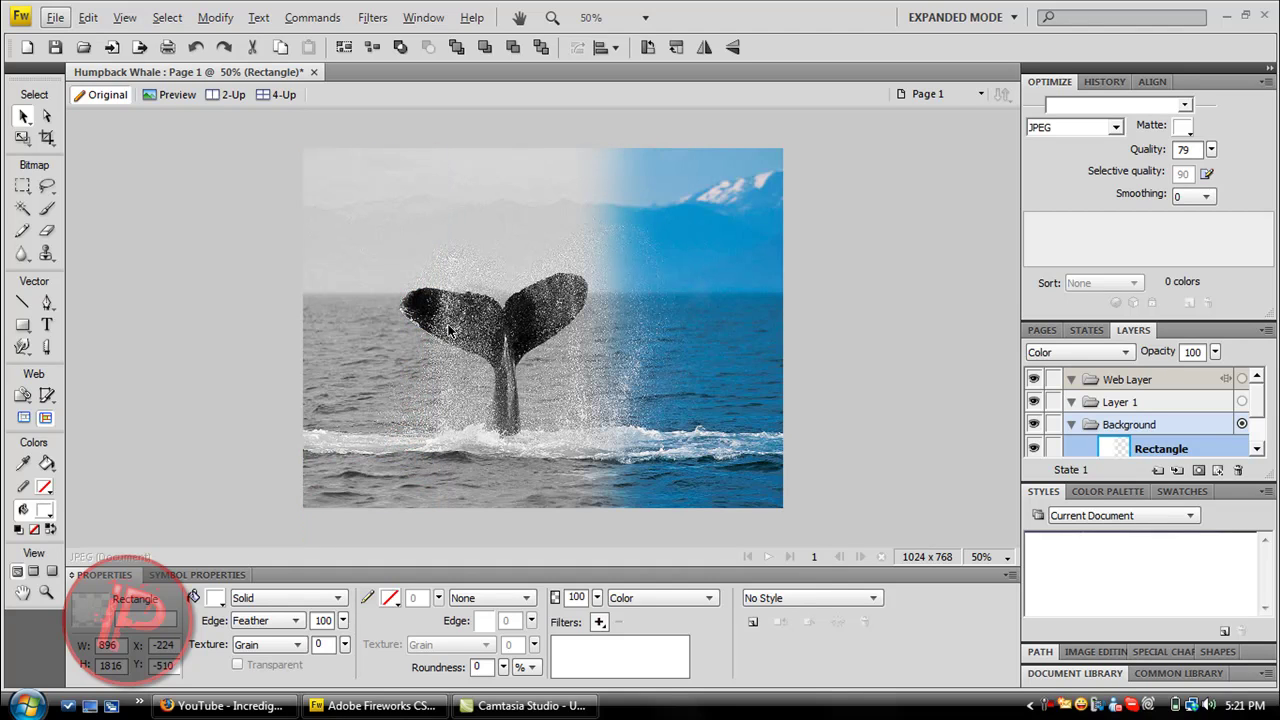
{"action": "left_click_drag", "start_coordinate": [478, 328], "coordinate": [412, 327]}
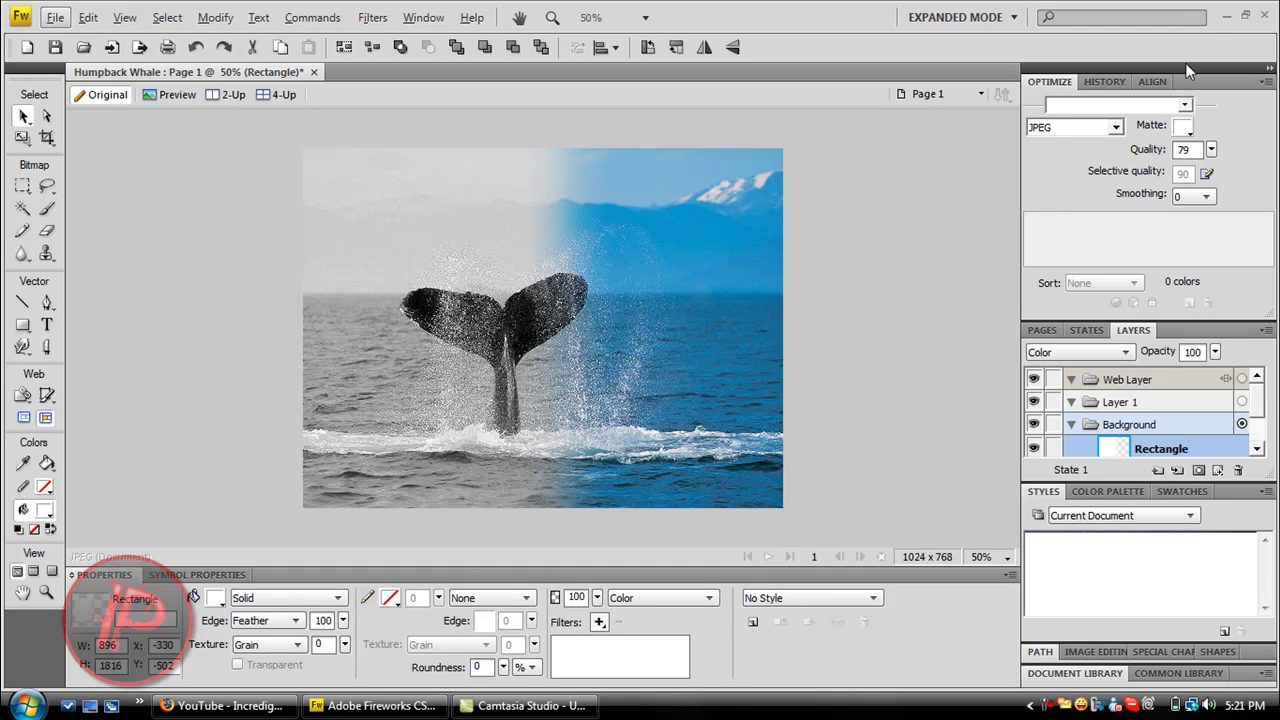
Step: Minimize Fireworks to reveal the Windows desktop
{"action": "left_click", "coordinate": [1228, 17]}
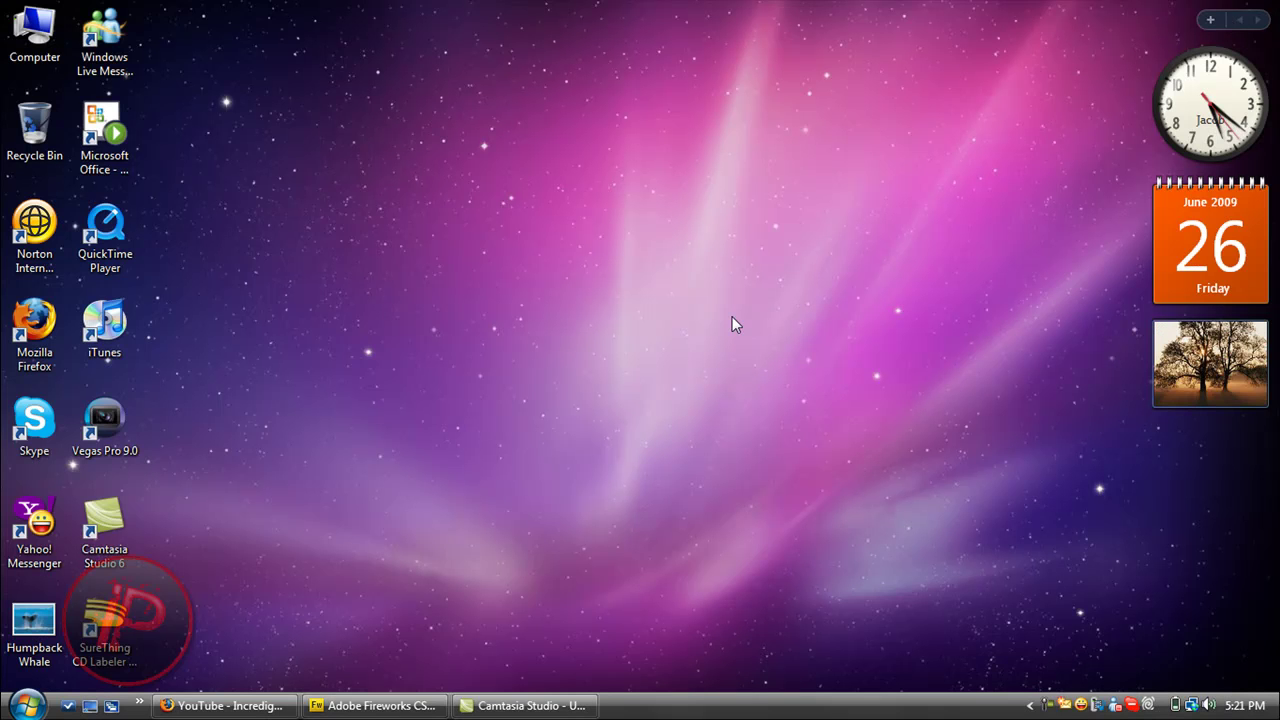